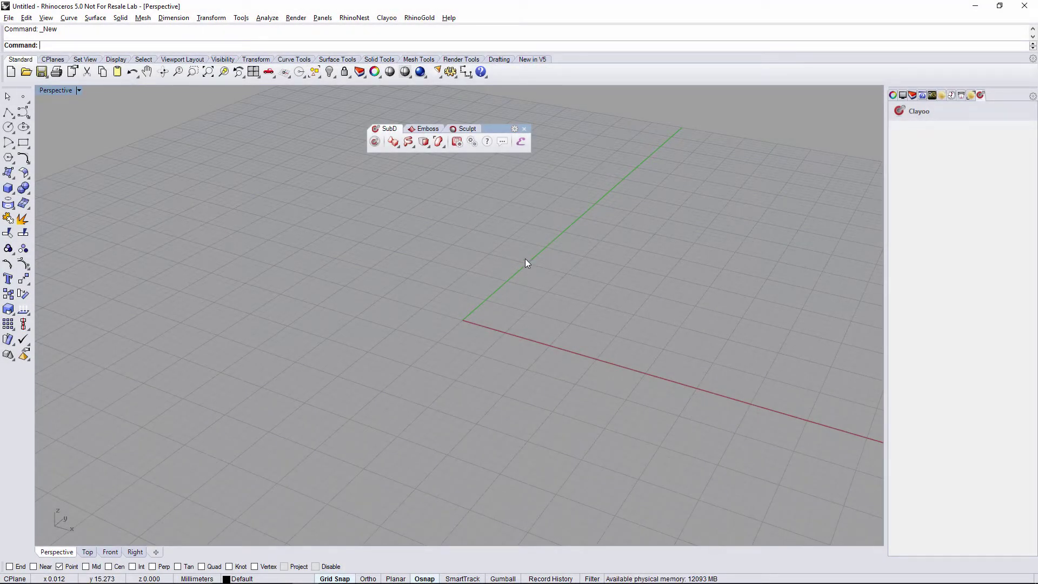
Start a SubD cylinder at the origin with its bottom cap set to Ngon.
click(397, 145)
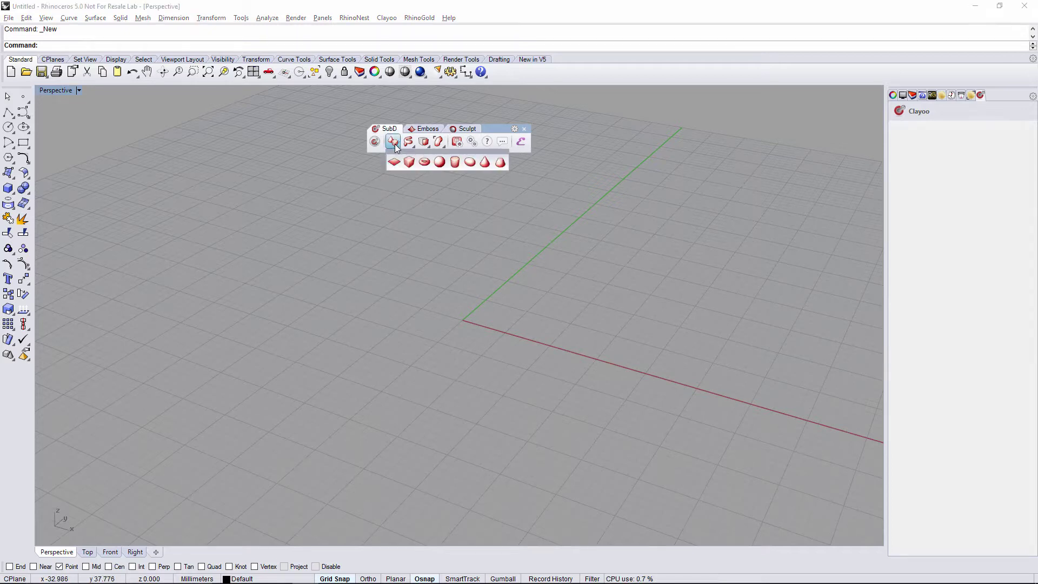
click(455, 162)
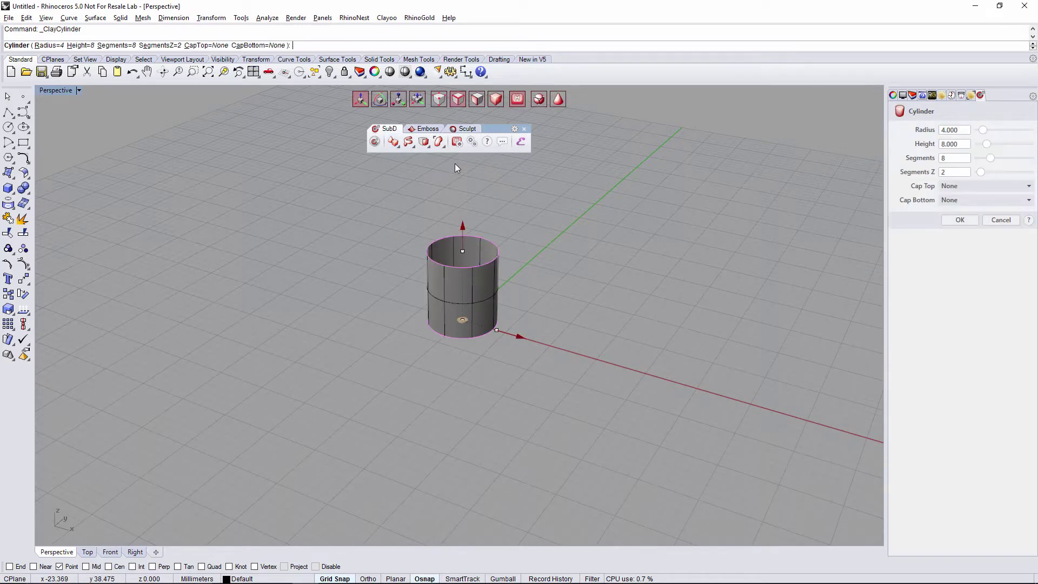
scroll(459, 264, up, 5)
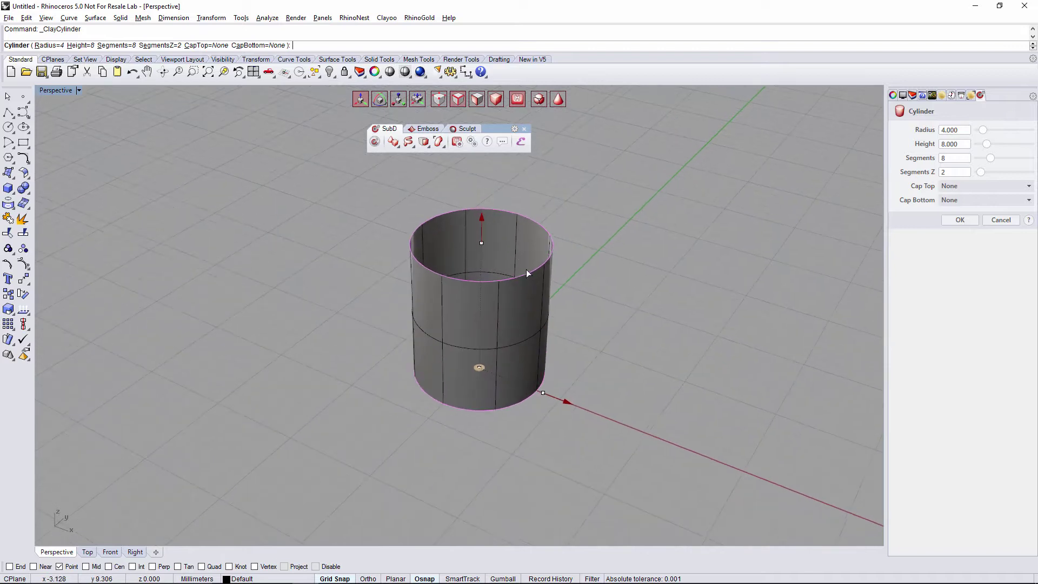
click(960, 204)
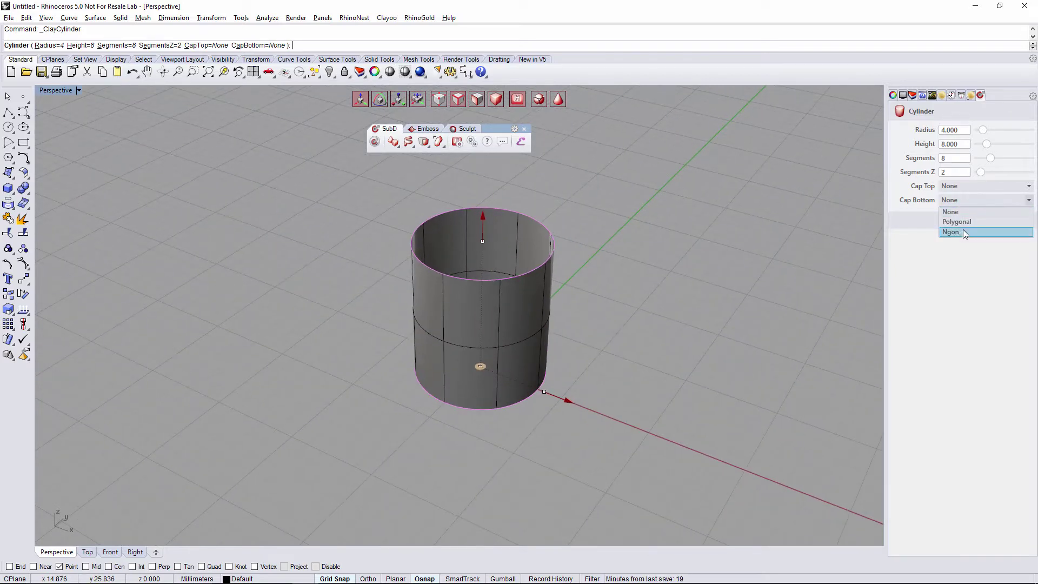
click(957, 232)
Set the cylinder to 12 segments around and 4 segments in Z, and create it.
right_drag(579, 307, 561, 321)
scroll(962, 173, up, 3)
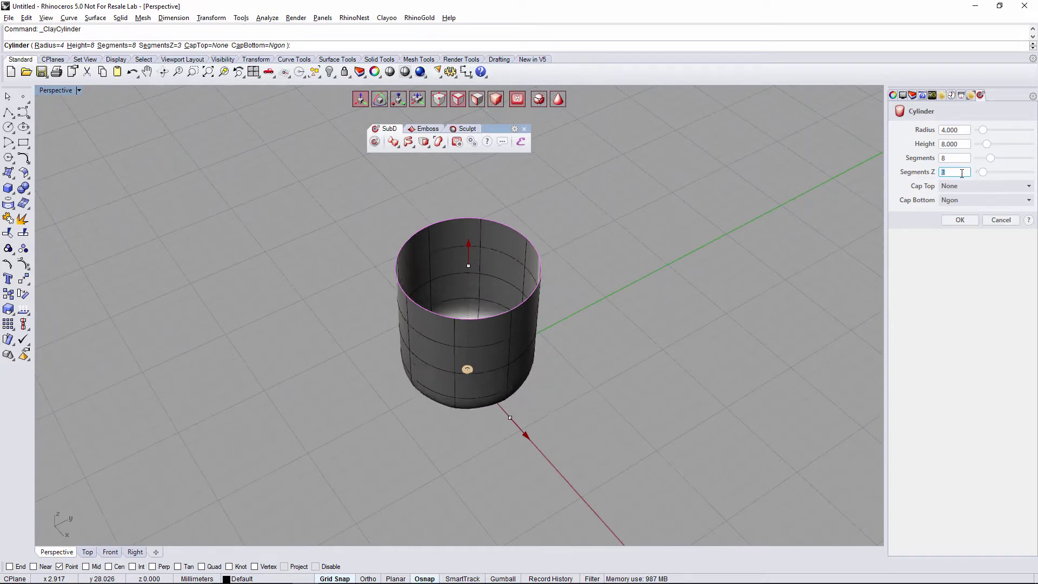
right_drag(621, 242, 655, 204)
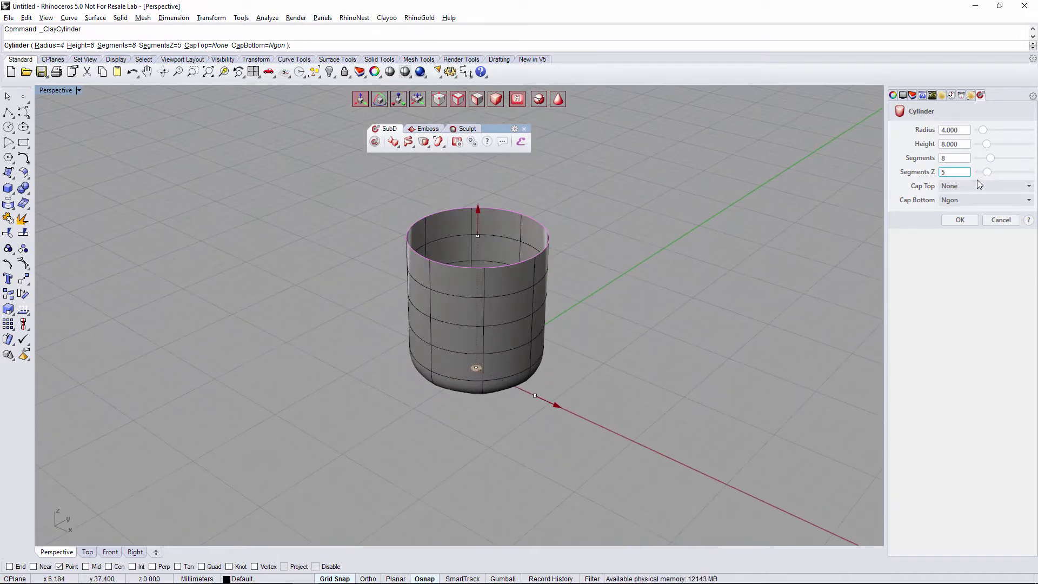
scroll(957, 174, down, 1)
scroll(953, 158, up, 2)
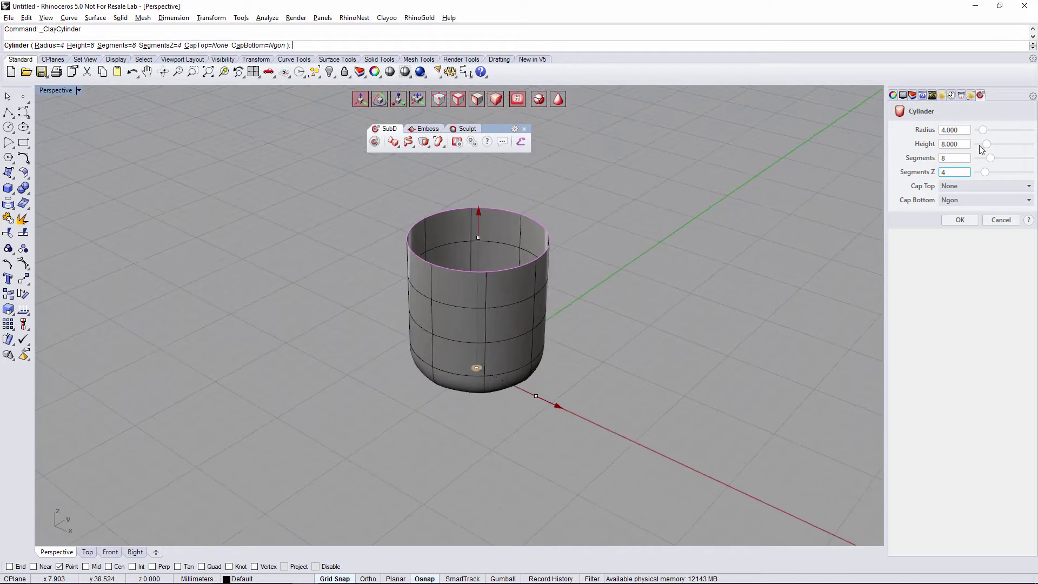
scroll(953, 158, up, 1)
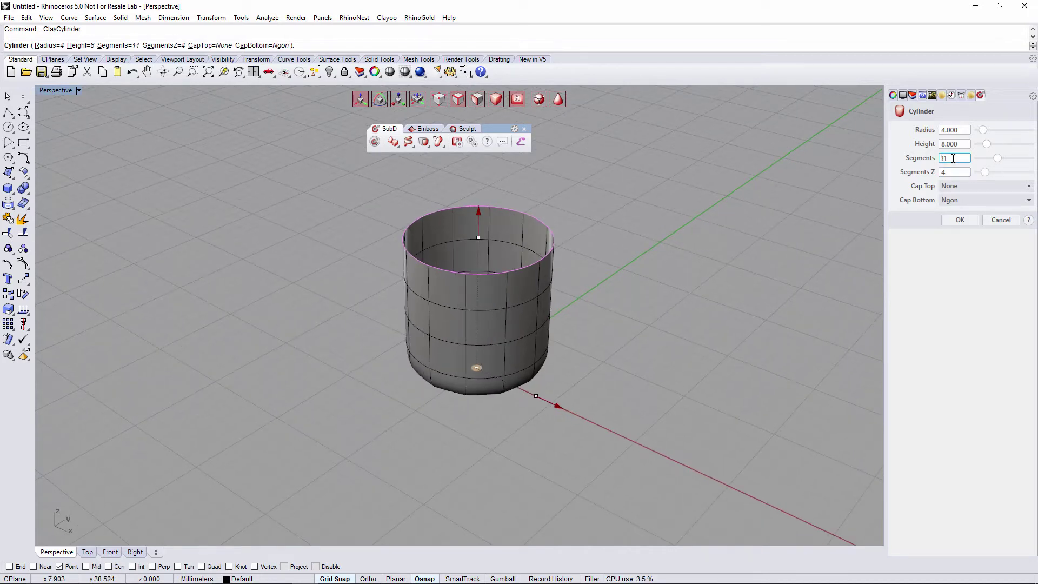
right_drag(593, 250, 627, 254)
click(958, 220)
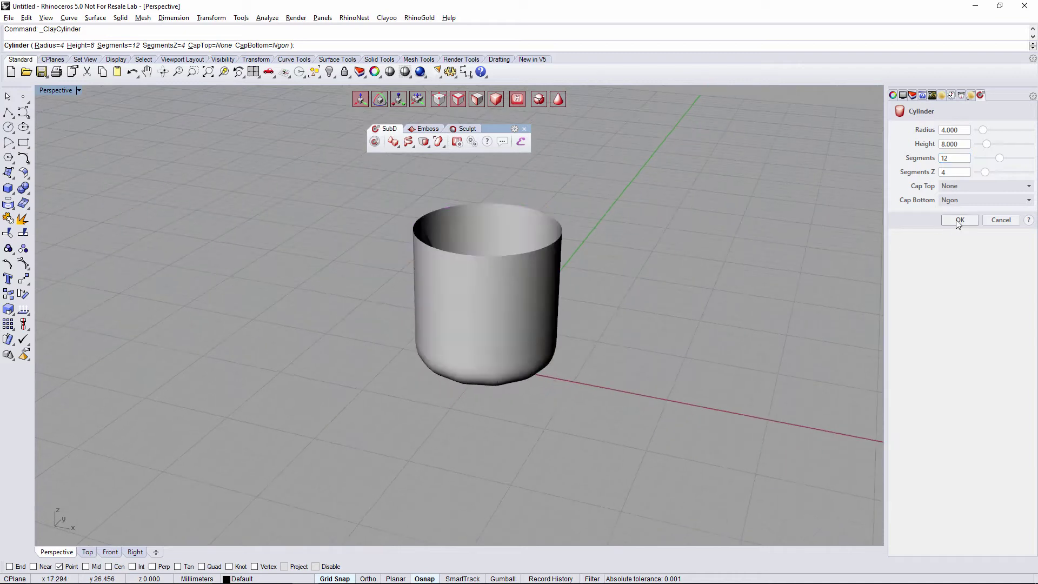
Set the perspective view to Shaded display and show the cylinder as its faceted, unsmoothed mesh.
right_drag(684, 284, 181, 174)
click(51, 91)
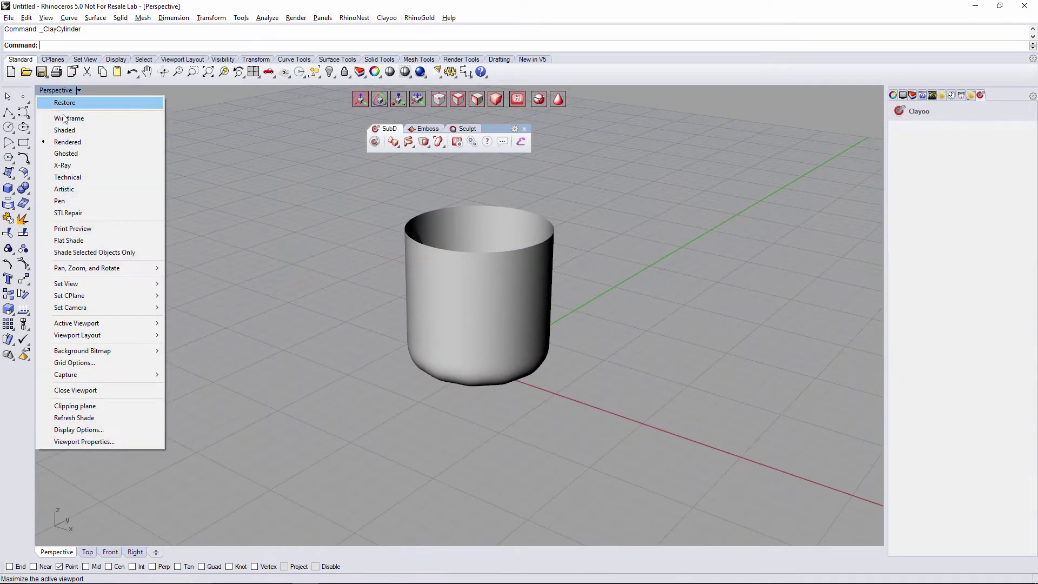
click(60, 127)
right_drag(474, 314, 601, 142)
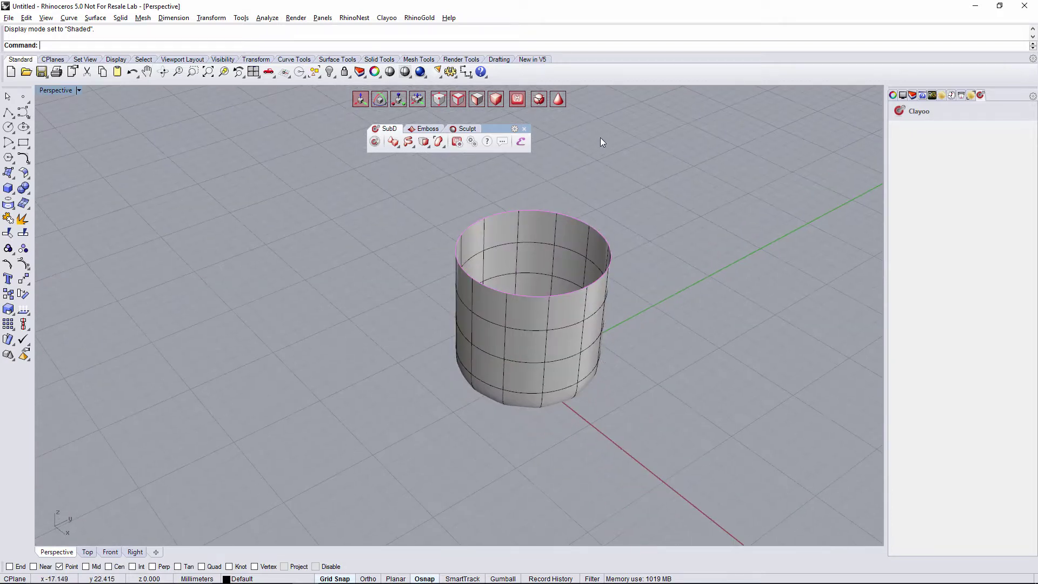
click(560, 98)
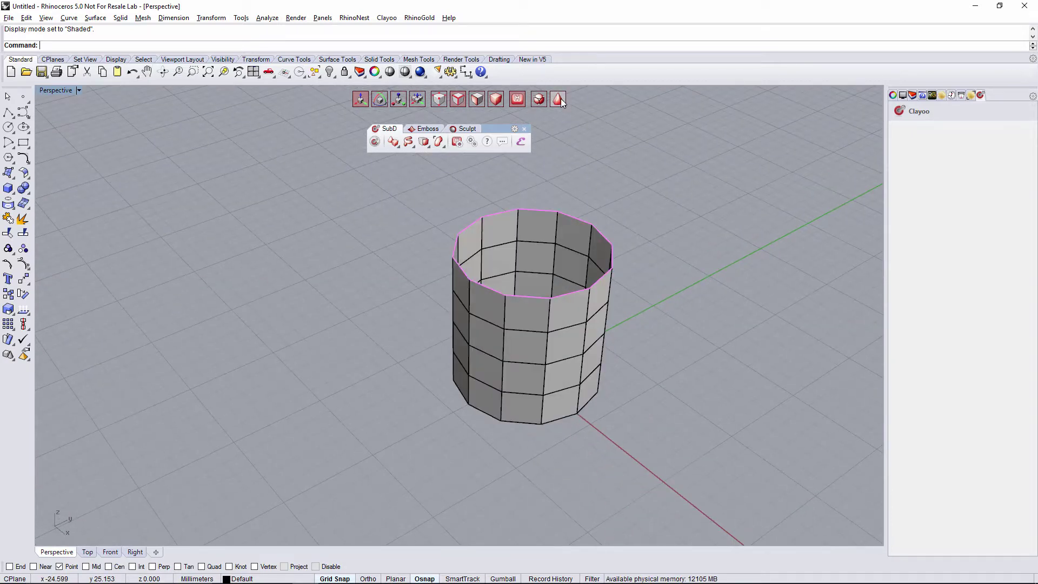
right_drag(597, 465, 559, 157)
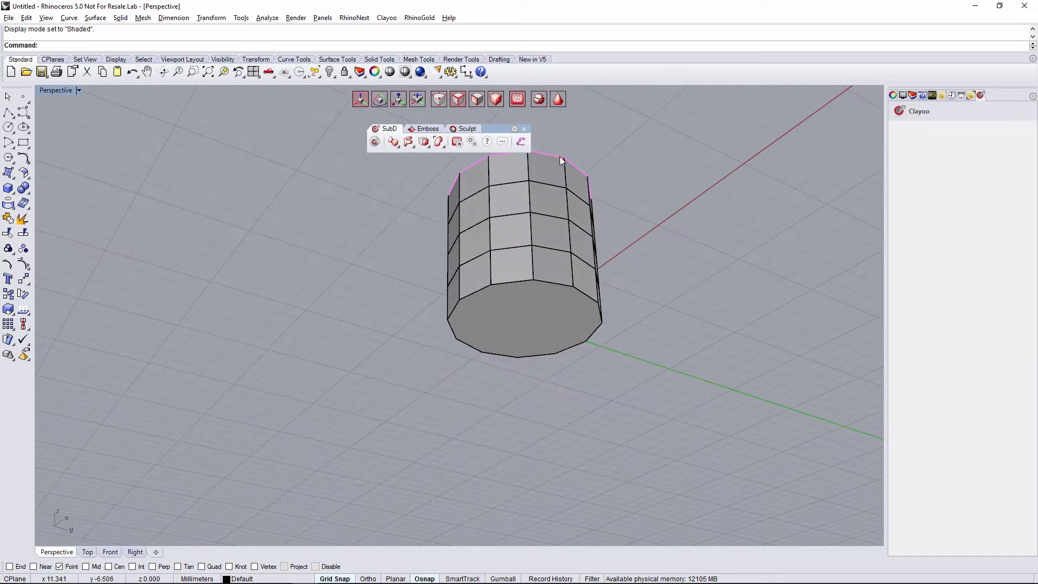
click(560, 98)
click(560, 100)
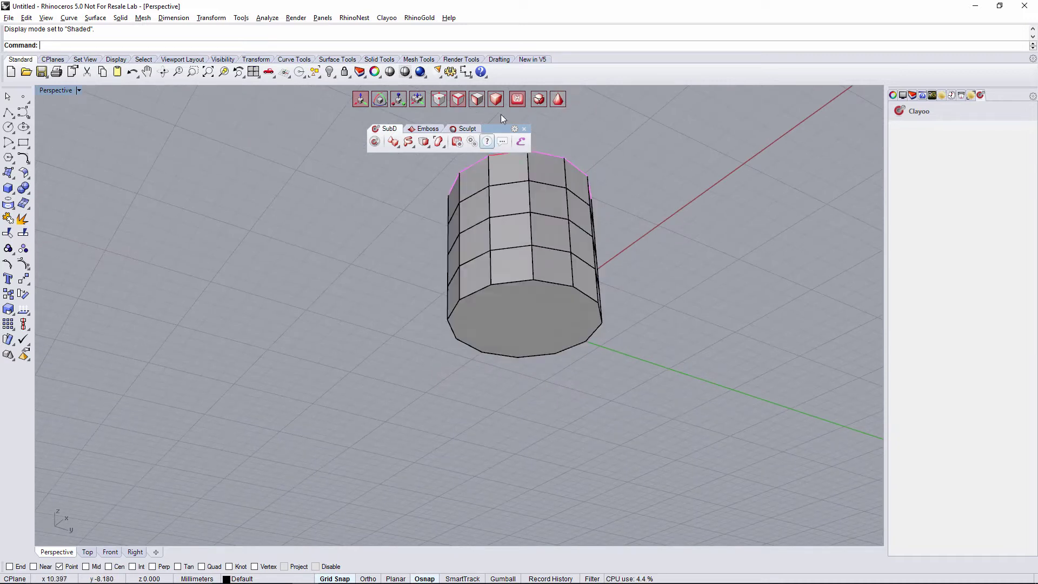
Inset the cylinder's bottom face and return the model to smooth display.
click(547, 309)
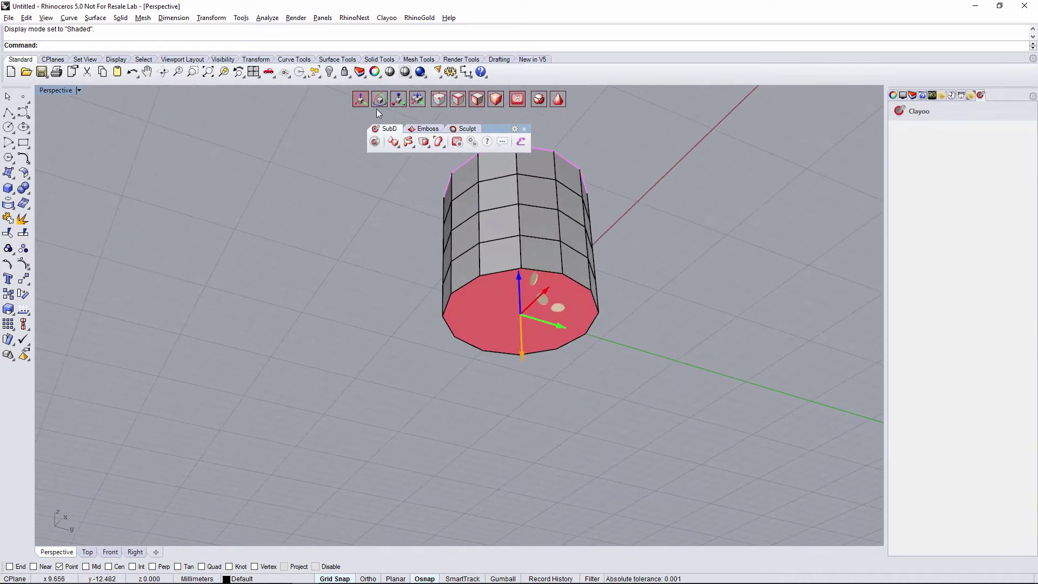
click(423, 141)
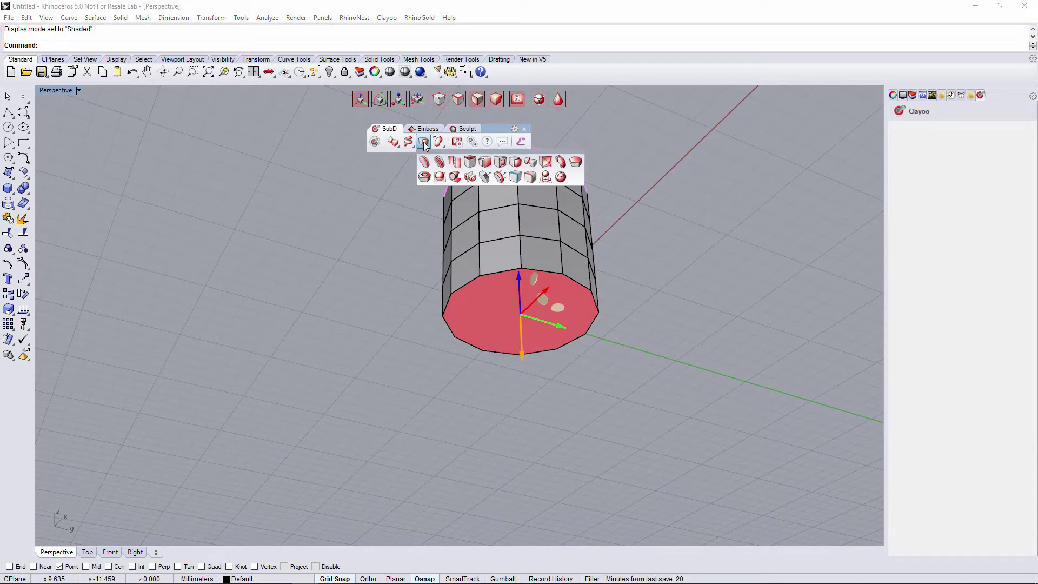
click(499, 162)
drag(979, 143, 989, 144)
click(960, 166)
right_drag(651, 251, 622, 267)
key(Escape)
click(557, 105)
right_drag(601, 186, 679, 297)
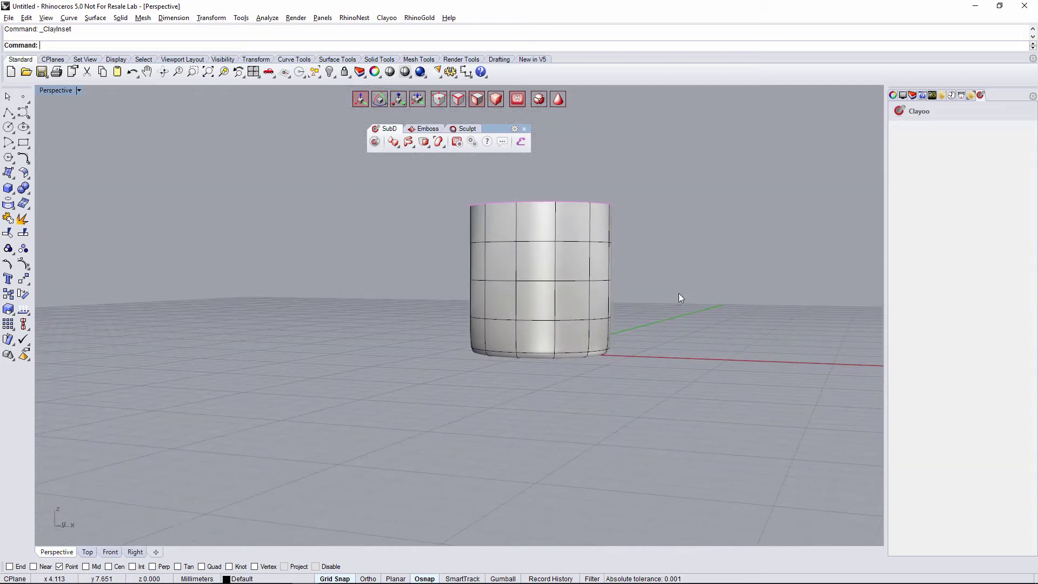
Scale the cylinder's middle horizontal edge loop evenly outward to form a belly.
click(579, 279)
right_drag(579, 280, 540, 280)
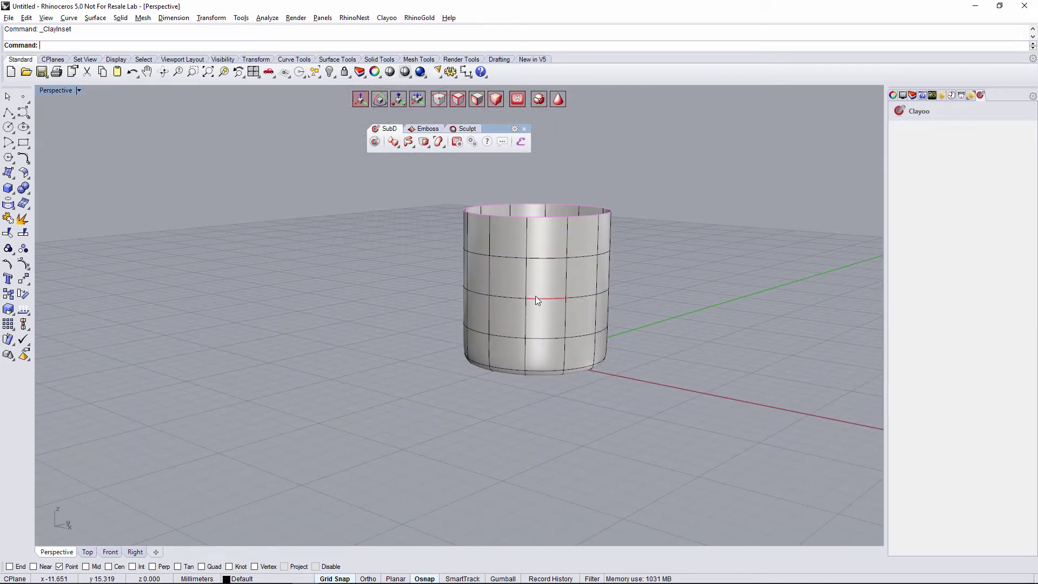
double_click(538, 298)
right_drag(537, 297, 494, 296)
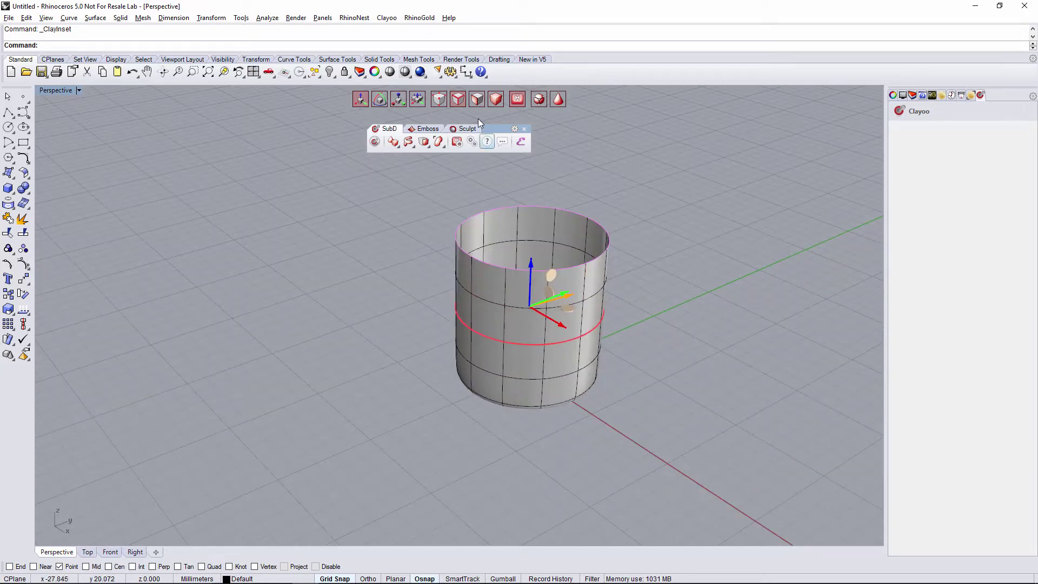
click(399, 101)
right_drag(594, 237, 574, 366)
click(642, 407)
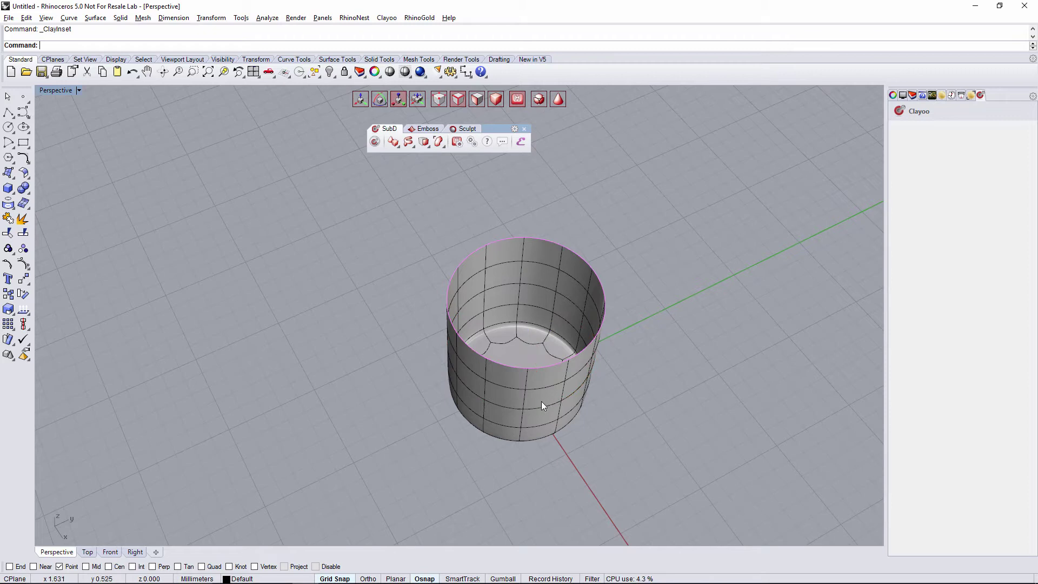
double_click(552, 404)
drag(560, 356, 593, 381)
Widen the edge loop below the belly and narrow the one below the rim to shape a vase neck.
right_drag(593, 380, 528, 377)
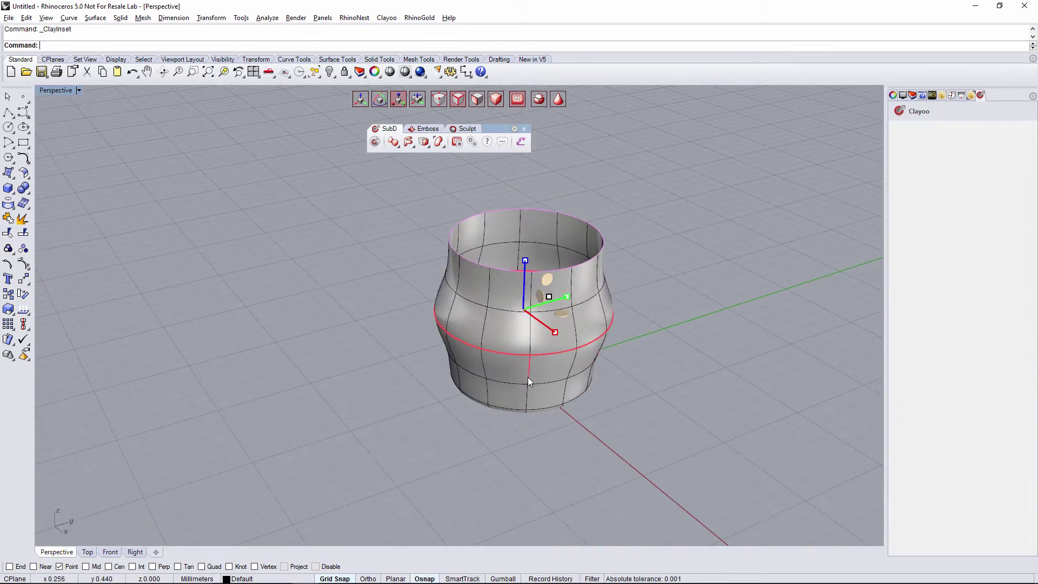
drag(547, 367, 558, 366)
right_drag(597, 339, 626, 319)
double_click(520, 284)
right_drag(606, 277, 588, 288)
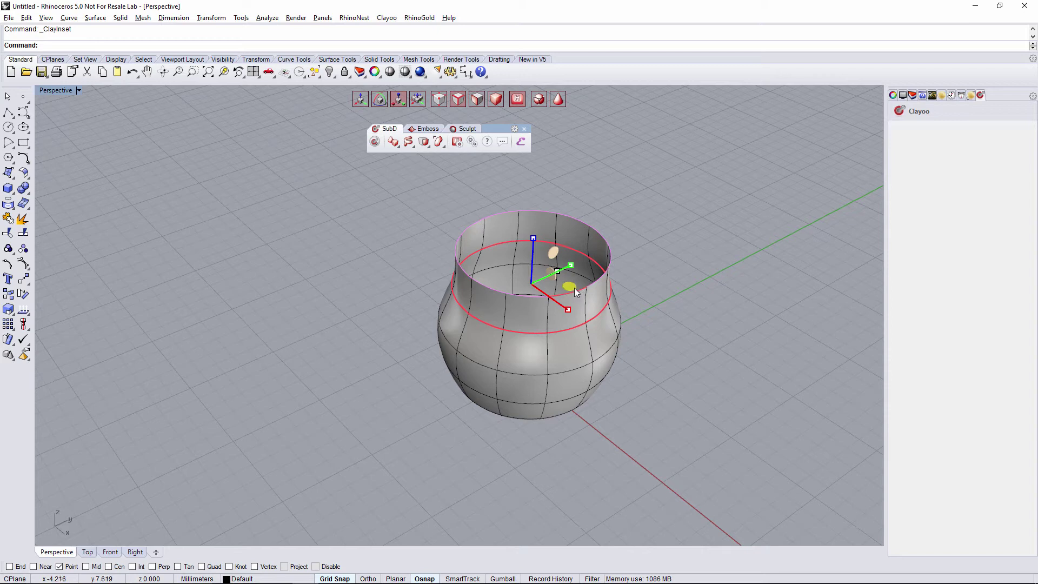
drag(576, 289, 569, 290)
click(668, 303)
right_drag(670, 302, 598, 242)
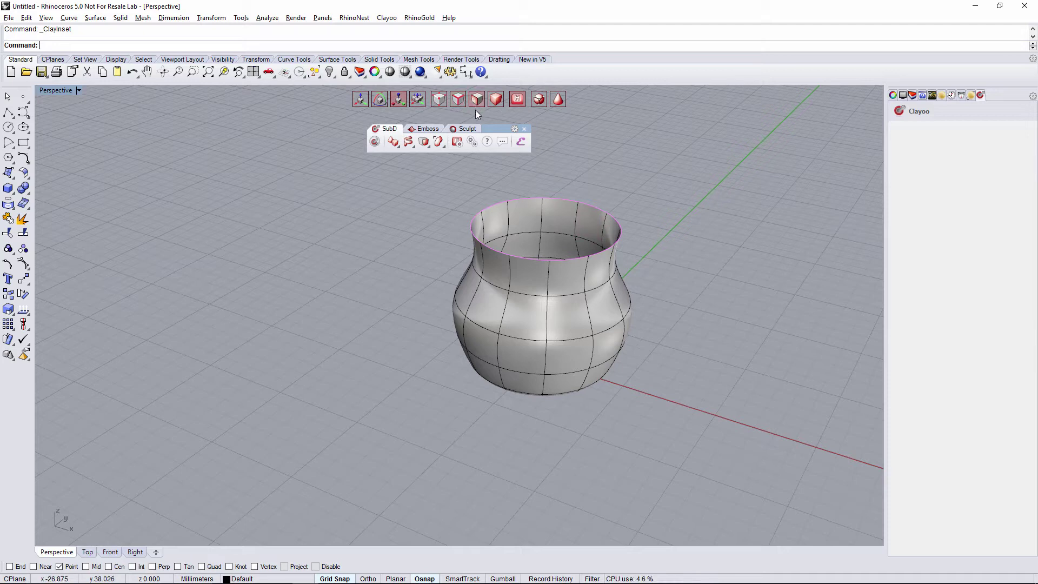
Select all the side faces of the vase without the bottom, and show the faceted mesh.
click(539, 332)
mouse_move(539, 331)
right_down()
mouse_move(539, 301)
mouse_move(547, 321)
right_up()
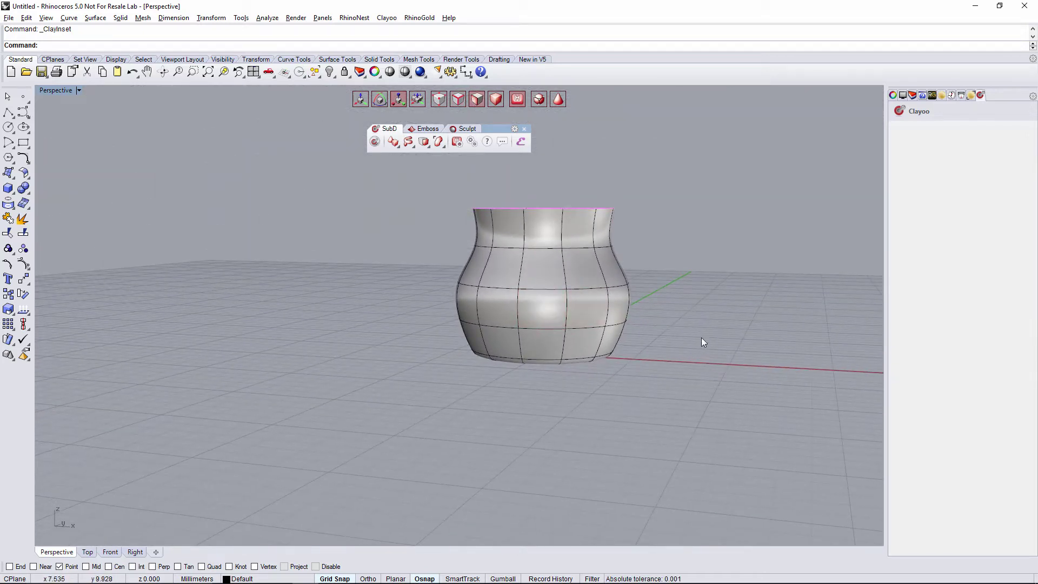
drag(363, 188, 365, 186)
right_drag(629, 254, 416, 339)
right_drag(598, 403, 551, 355)
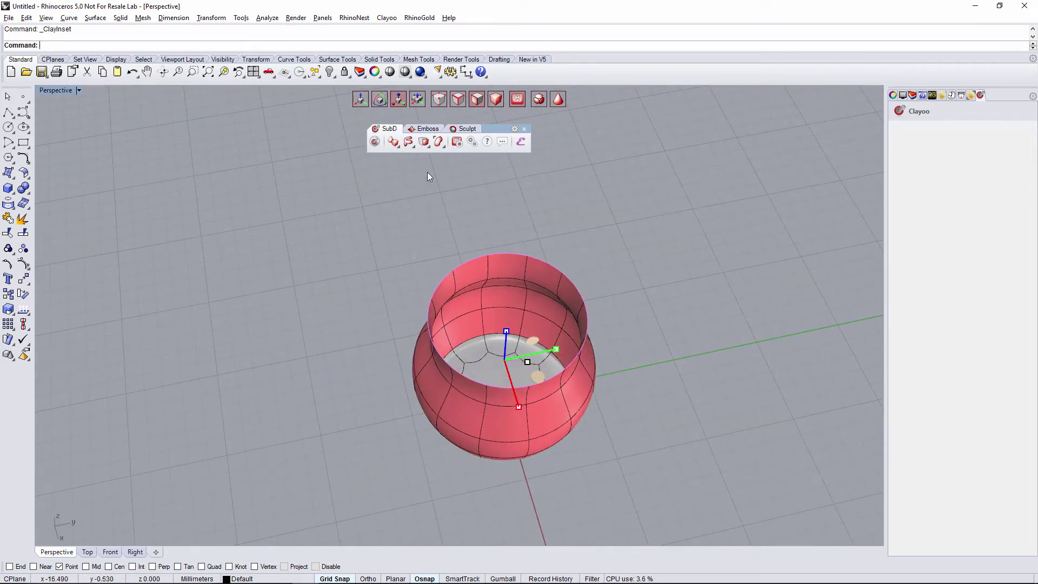
click(559, 100)
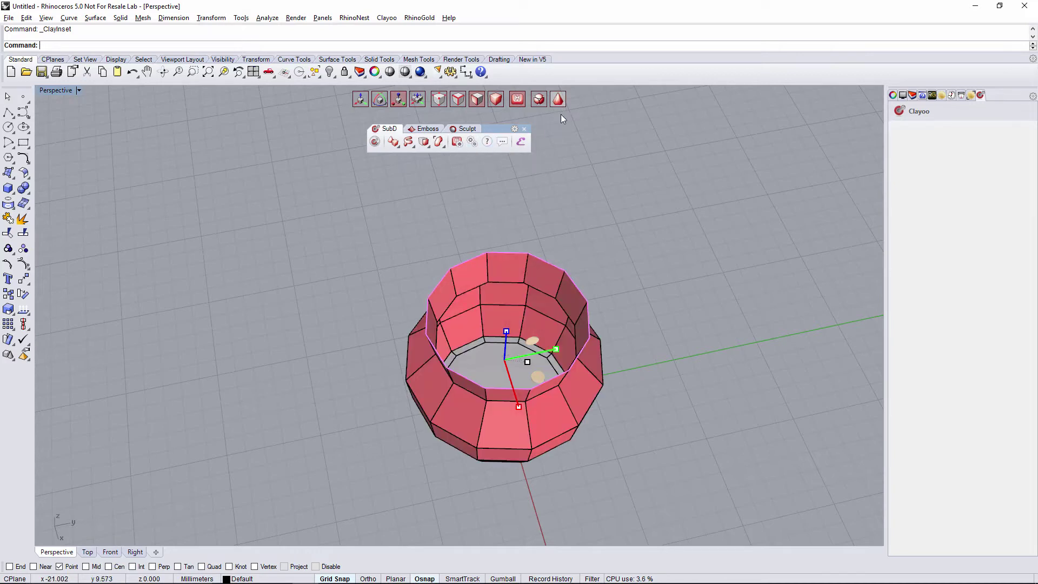
Inset the selected side faces in Individual mode with a distance of about 0.184.
click(426, 144)
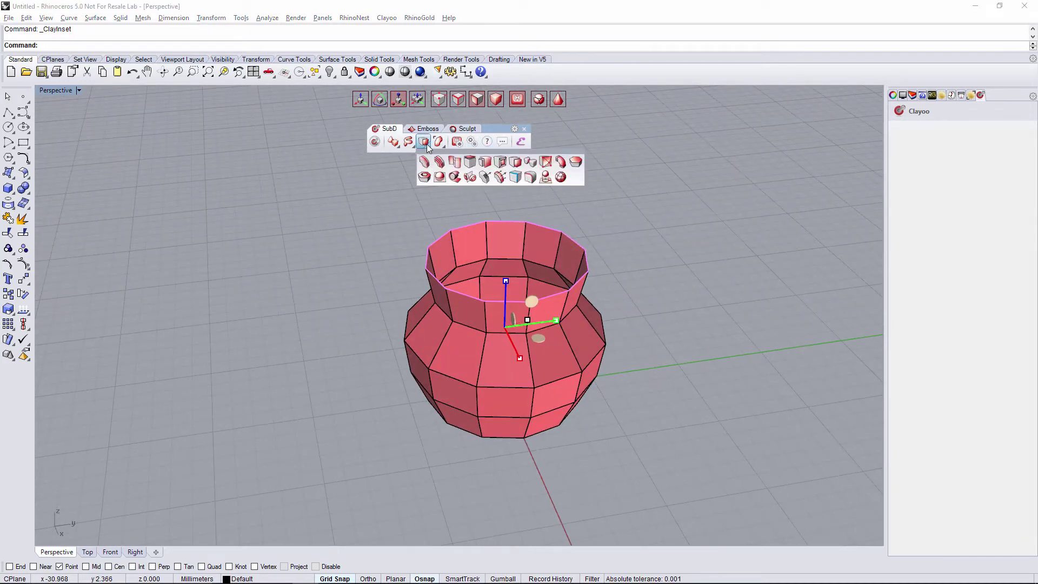
click(499, 163)
right_drag(589, 288, 595, 276)
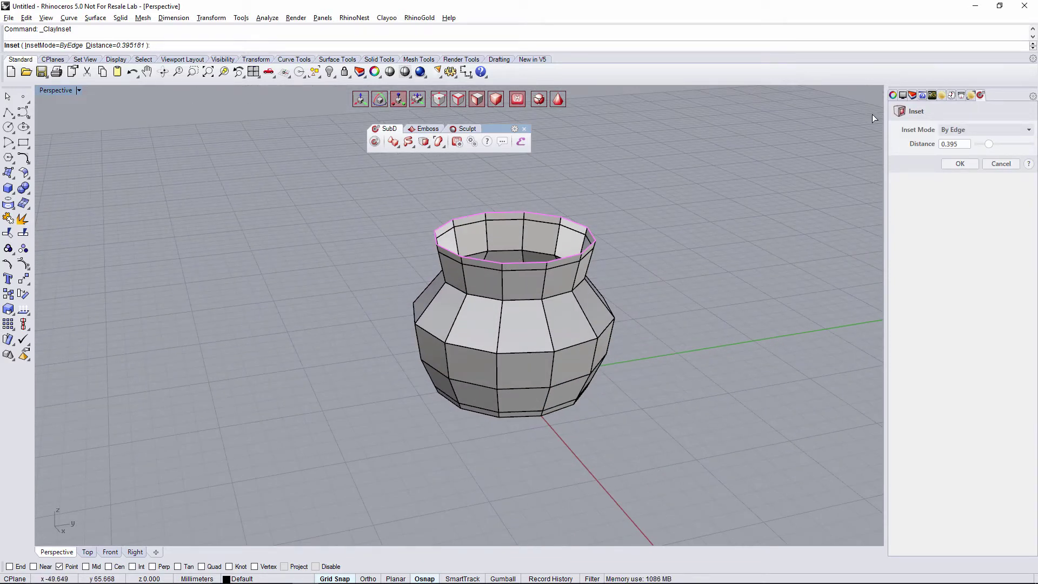
click(953, 129)
click(958, 162)
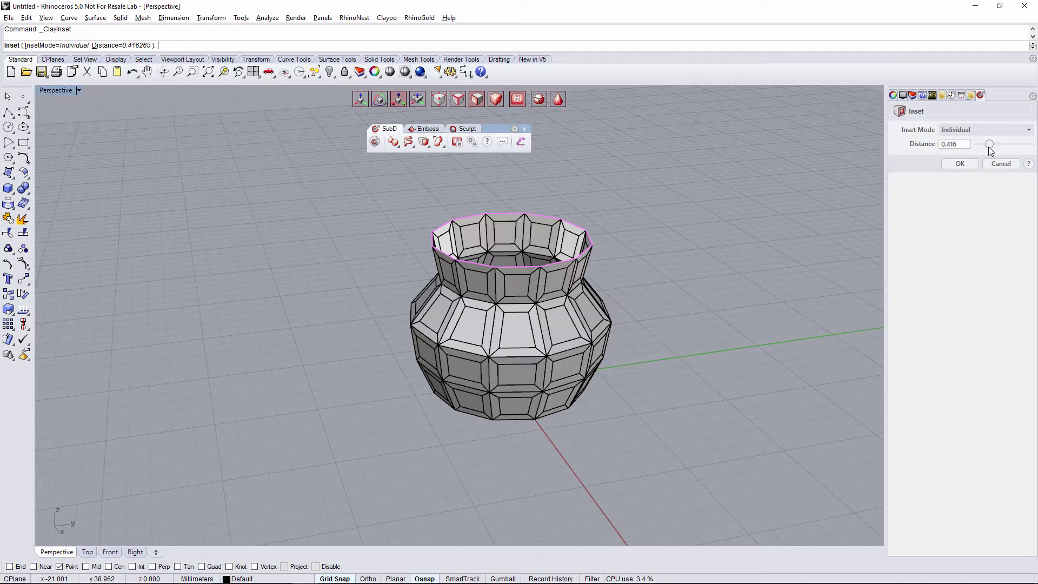
drag(988, 147, 982, 147)
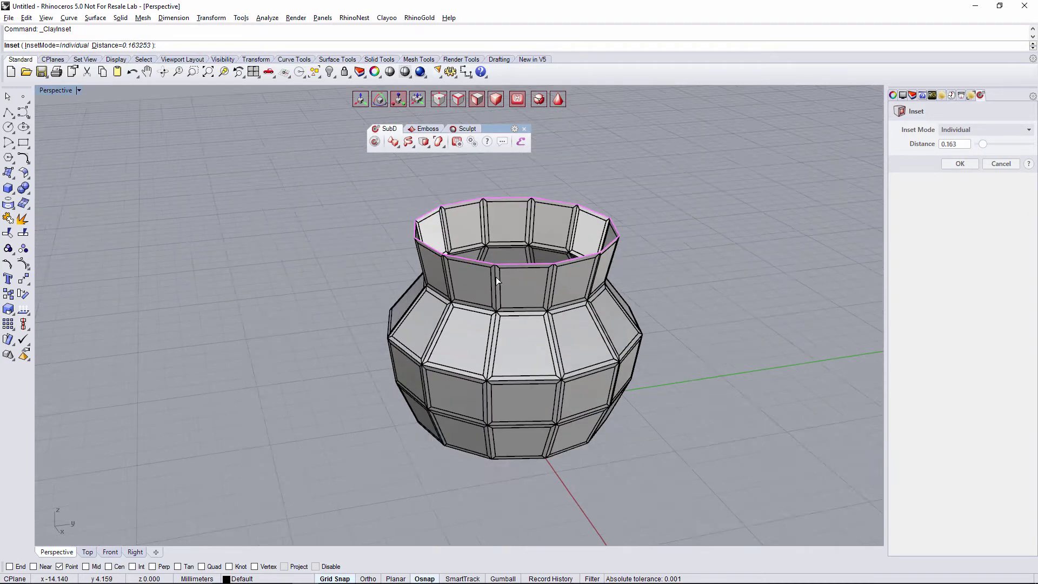
scroll(495, 277, up, 5)
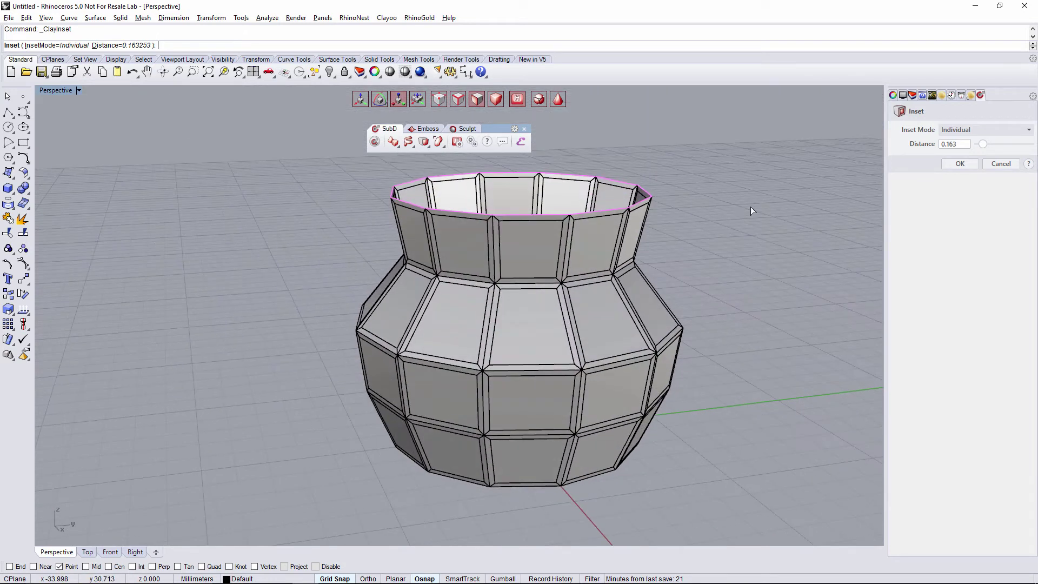
drag(983, 146, 983, 146)
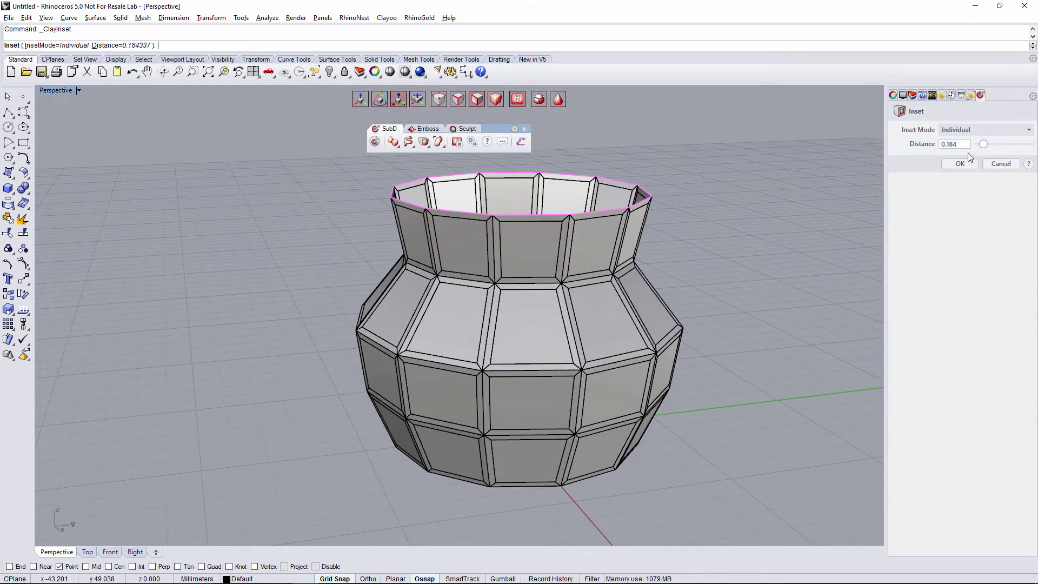
mouse_move(589, 335)
right_down()
mouse_move(621, 267)
mouse_move(599, 336)
right_up()
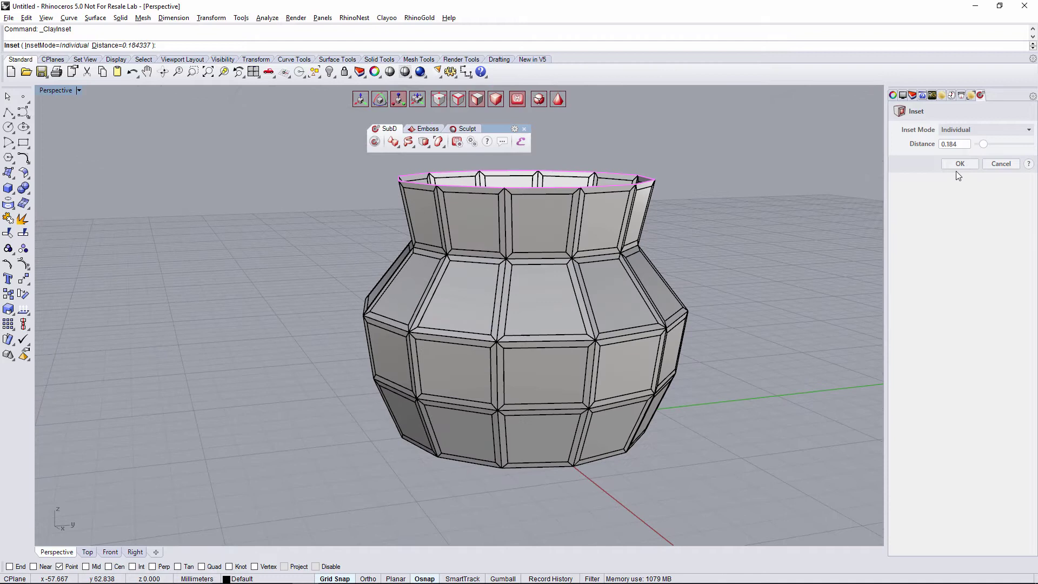
click(959, 164)
Delete the inset inner faces on the sides of the vase to open up the lattice.
right_drag(751, 280, 650, 310)
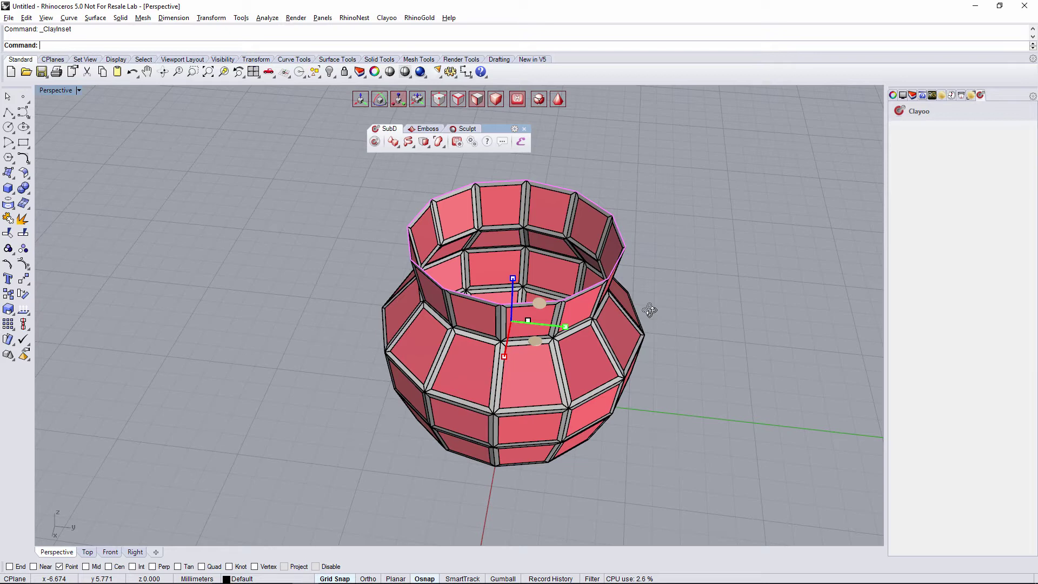
key(Delete)
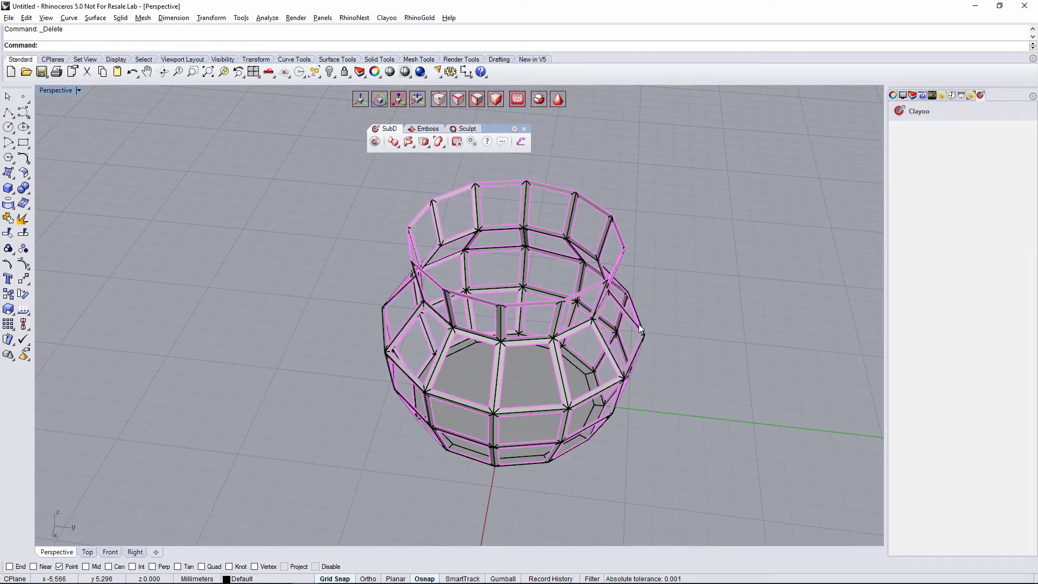
Examine the open lattice vase from several angles, alternating between the smooth and faceted displays.
right_drag(640, 330, 598, 213)
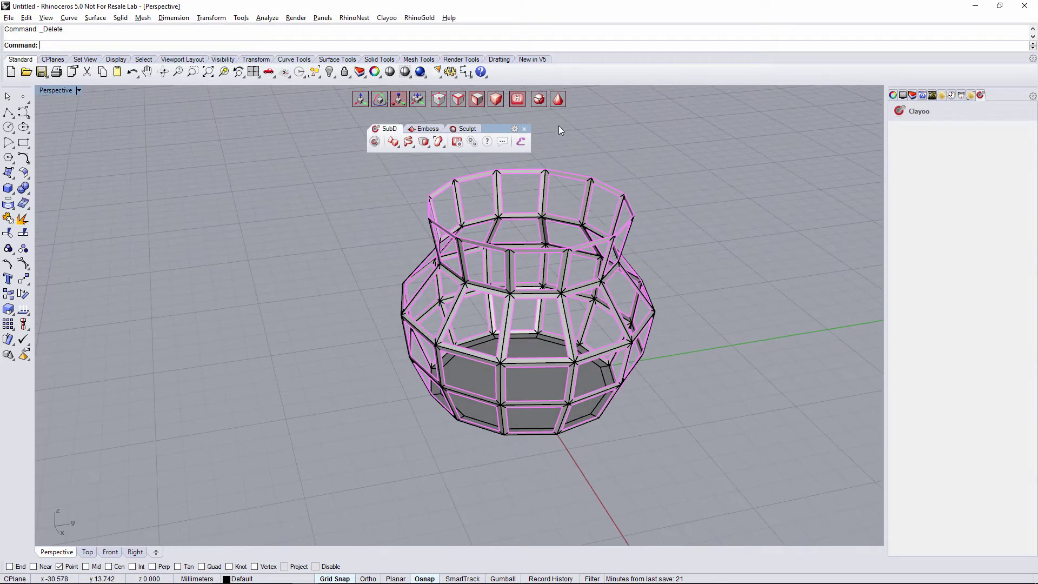
click(562, 99)
right_drag(585, 139, 656, 215)
click(560, 103)
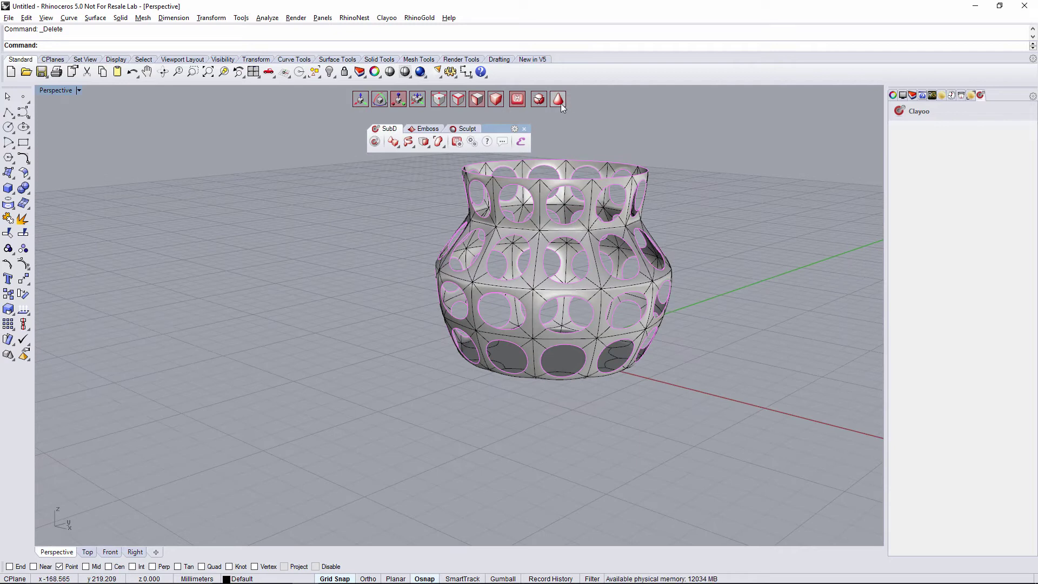
scroll(540, 219, up, 3)
right_drag(540, 218, 553, 268)
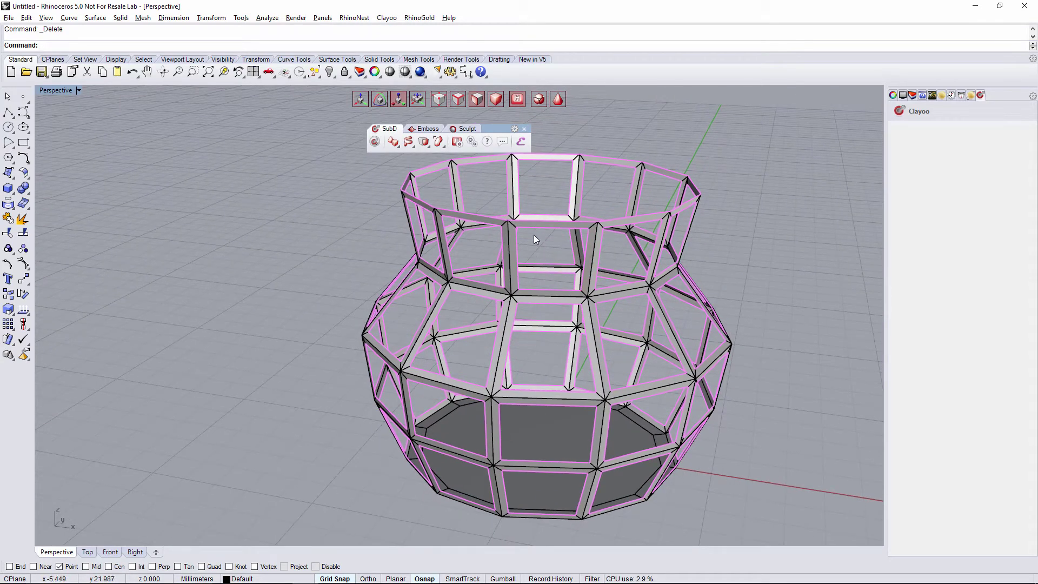
click(559, 100)
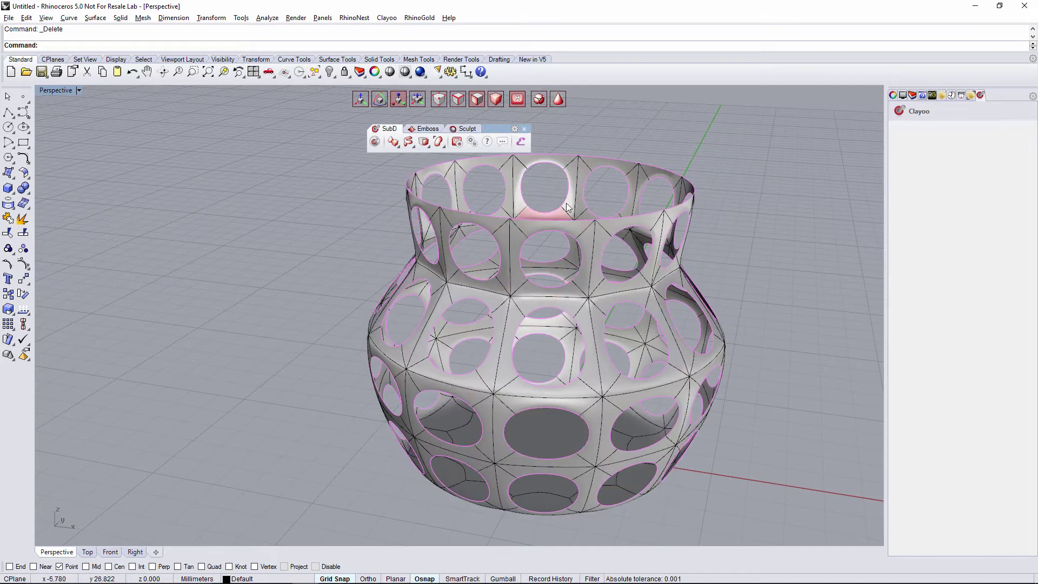
click(561, 103)
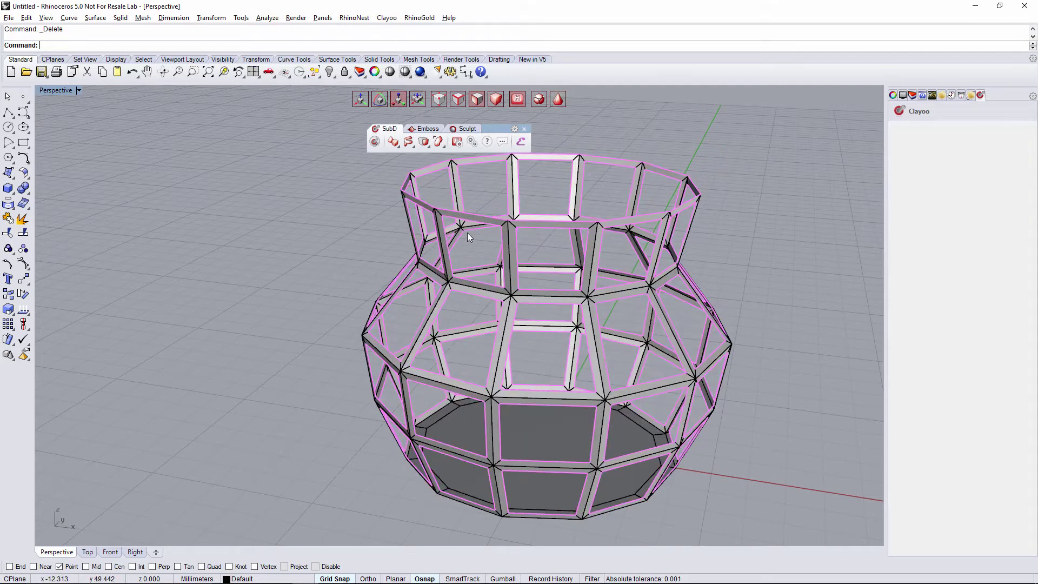
Show the vase in the Front view and set that view's display mode to Shaded.
click(111, 552)
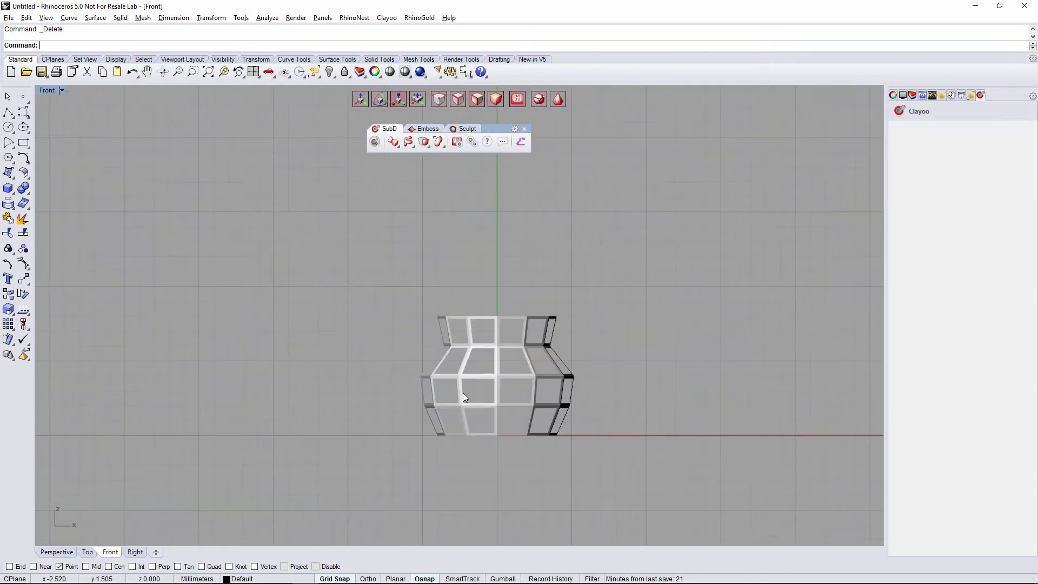
scroll(462, 393, up, 3)
click(47, 90)
click(60, 116)
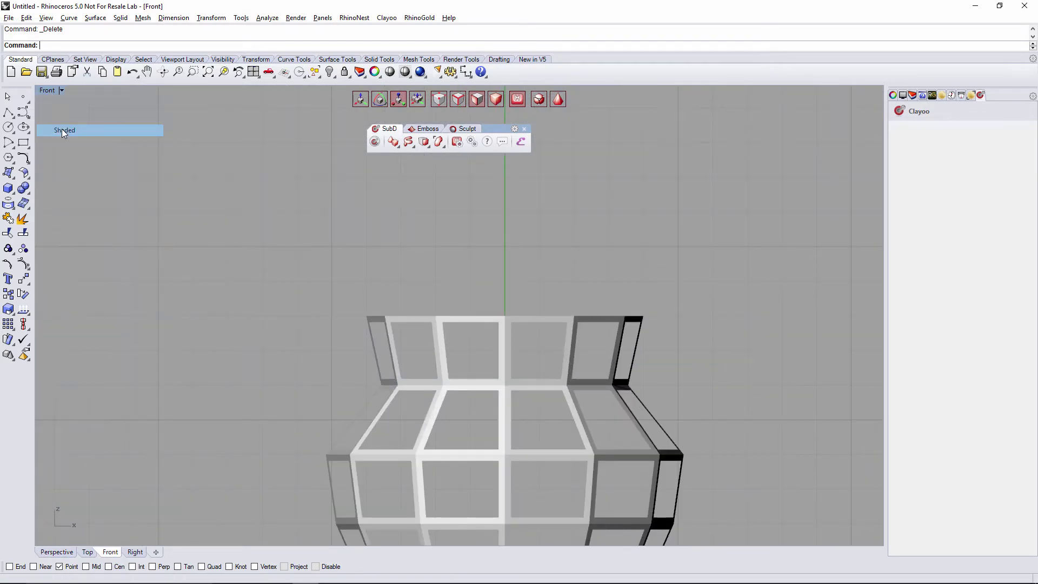
scroll(533, 296, up, 3)
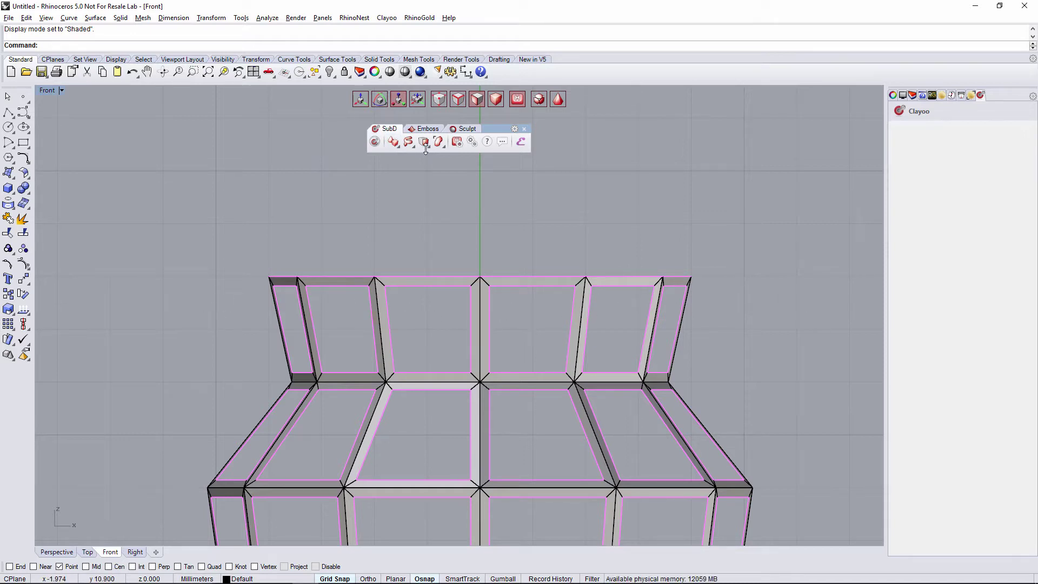
Cut the neck struts with a horizontal Knife line just below the rim, at a height of about 7.6, and check the smooth shape.
click(409, 142)
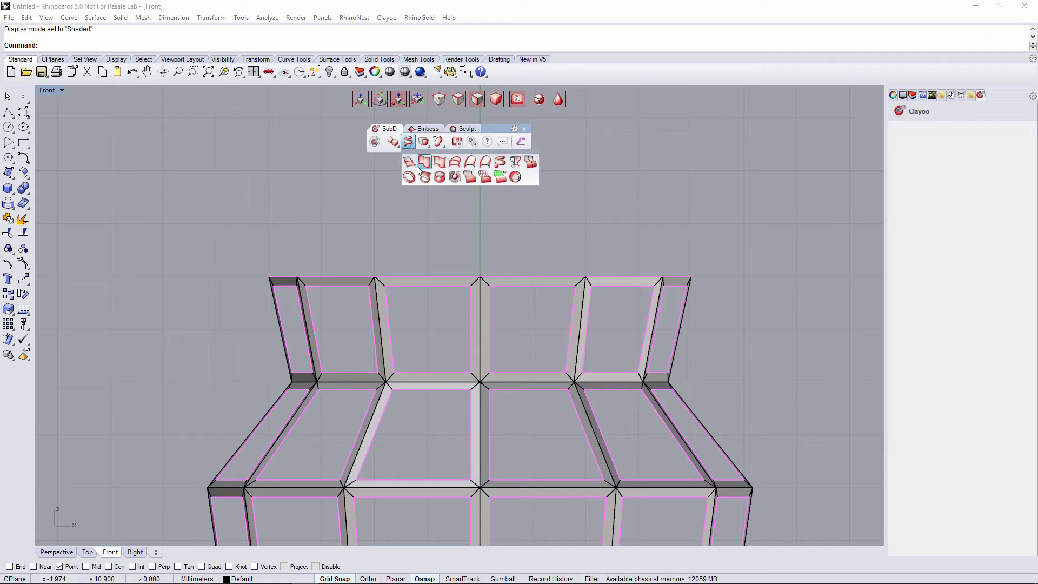
click(425, 142)
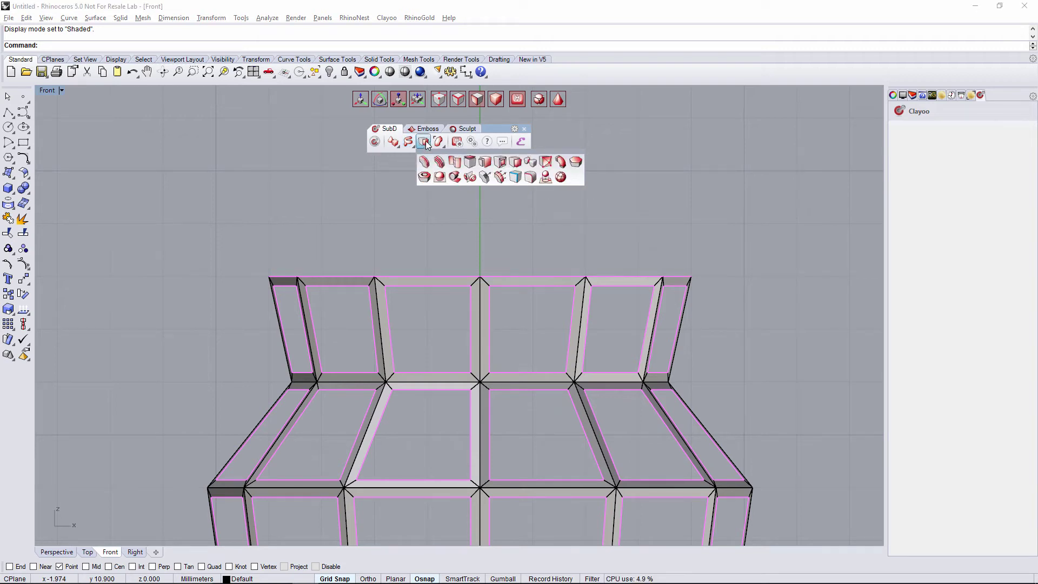
click(440, 178)
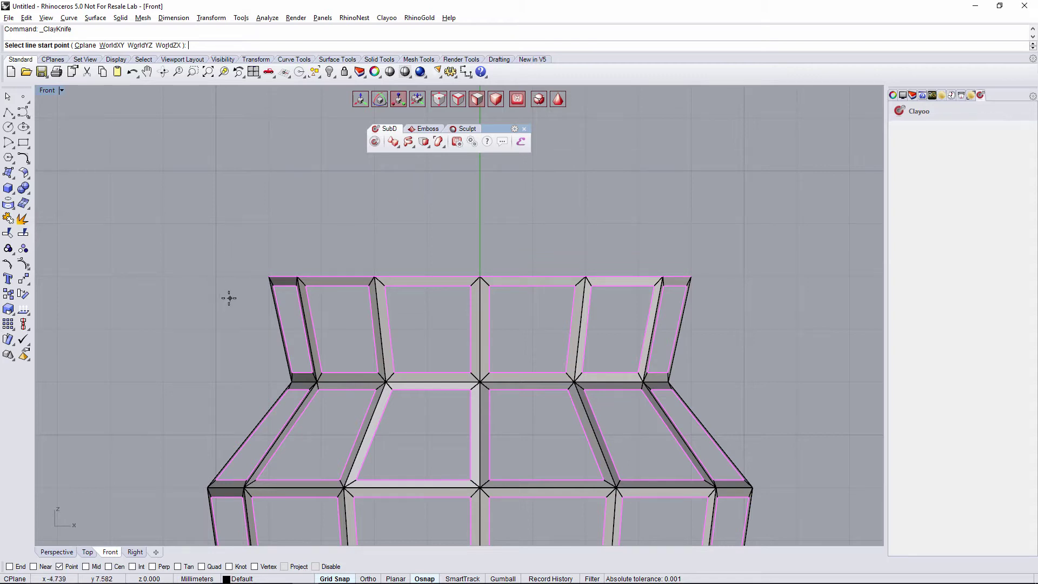
click(222, 297)
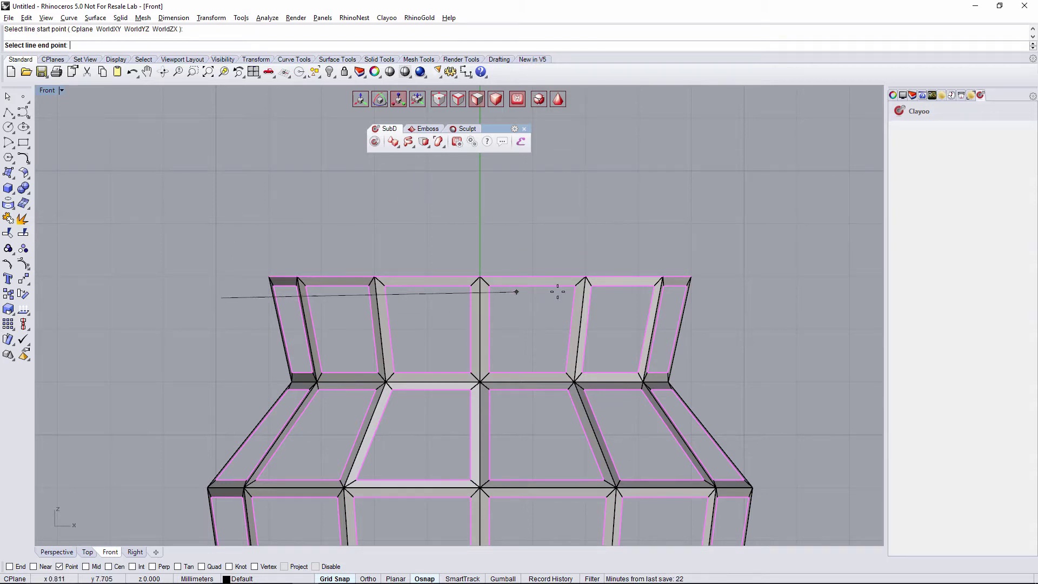
click(762, 297)
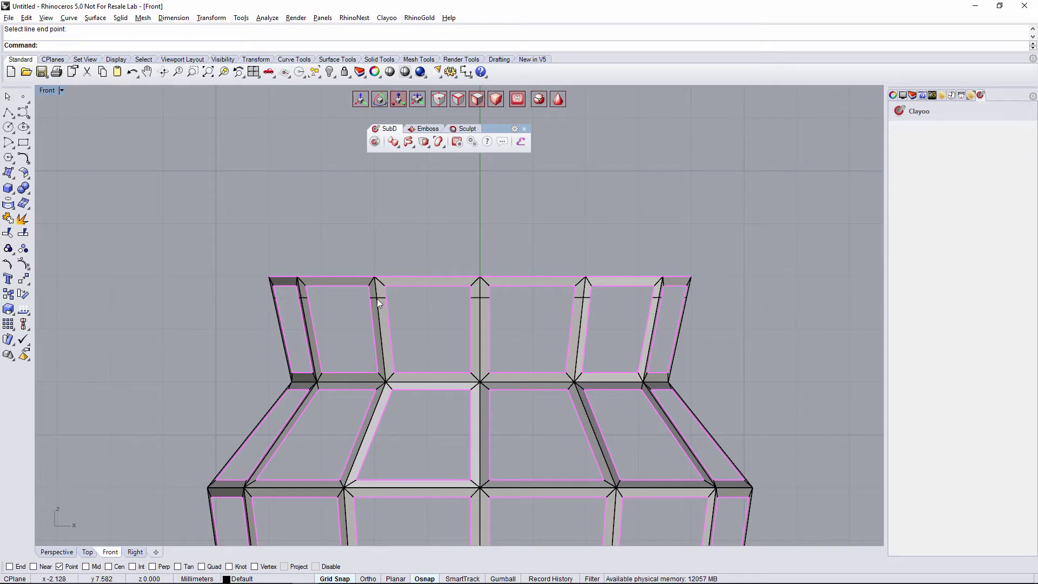
click(559, 100)
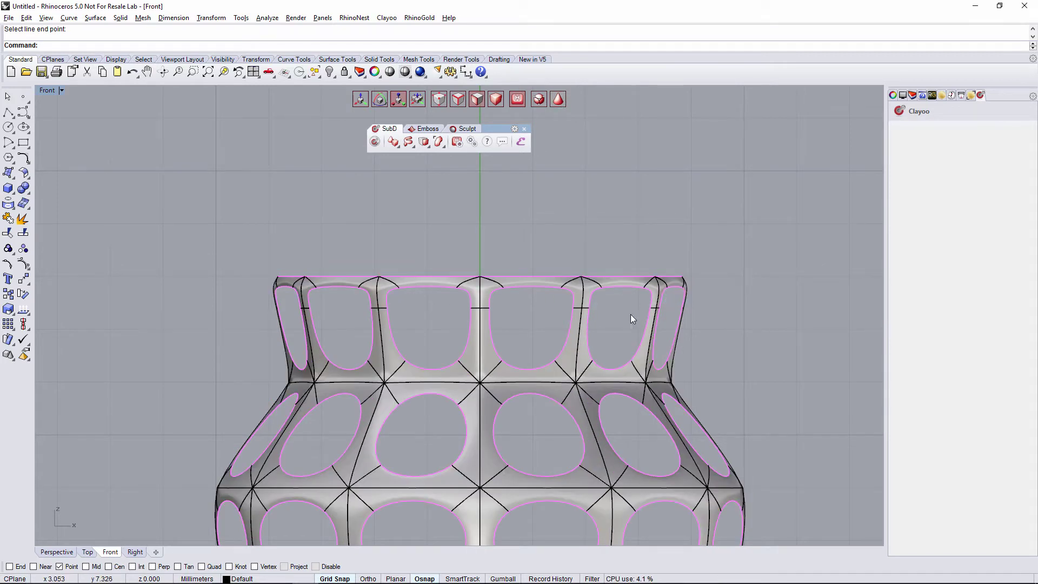
right_drag(580, 330, 587, 290)
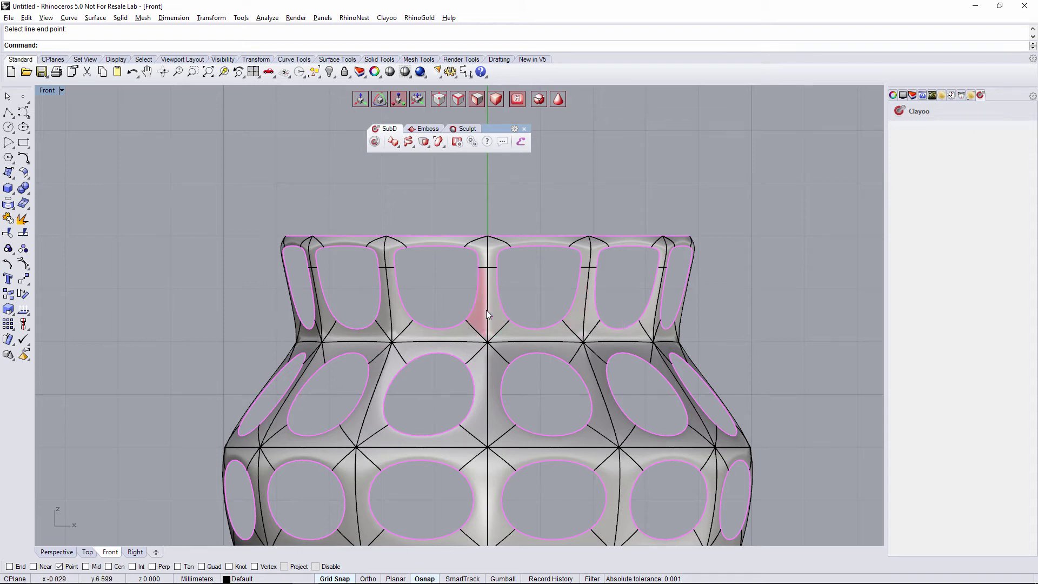
click(557, 100)
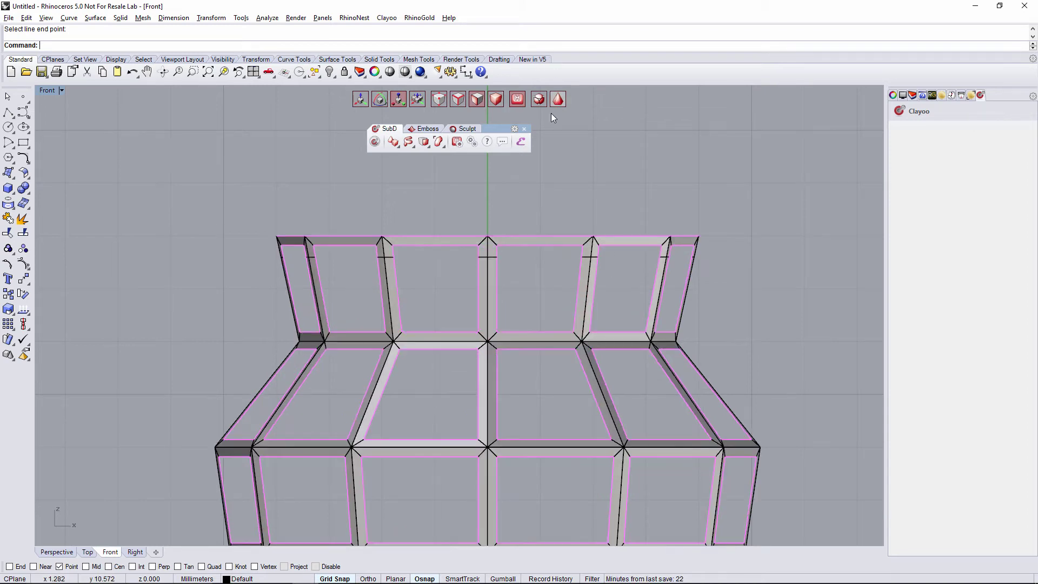
Cut the neck struts with a second horizontal Knife line just above the neck's base, at a height of about 6.4, and show the smooth surface.
click(428, 146)
click(440, 177)
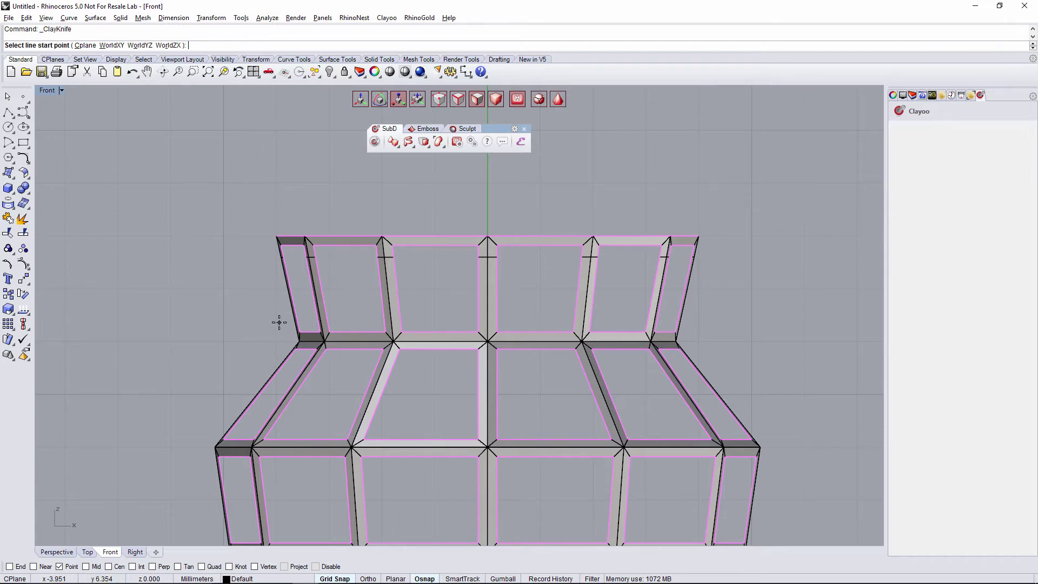
click(279, 323)
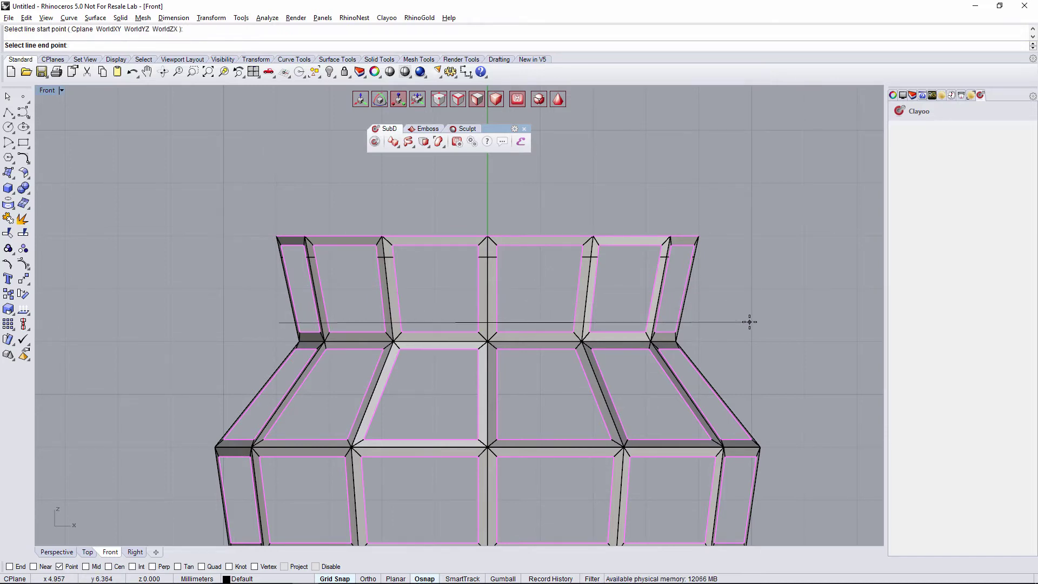
click(749, 323)
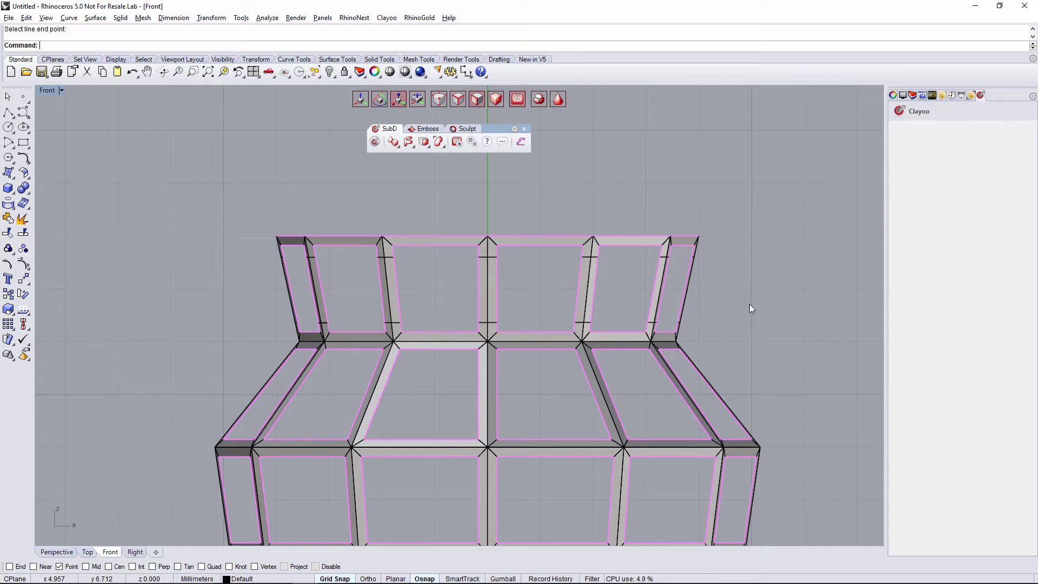
click(541, 99)
scroll(596, 247, down, 2)
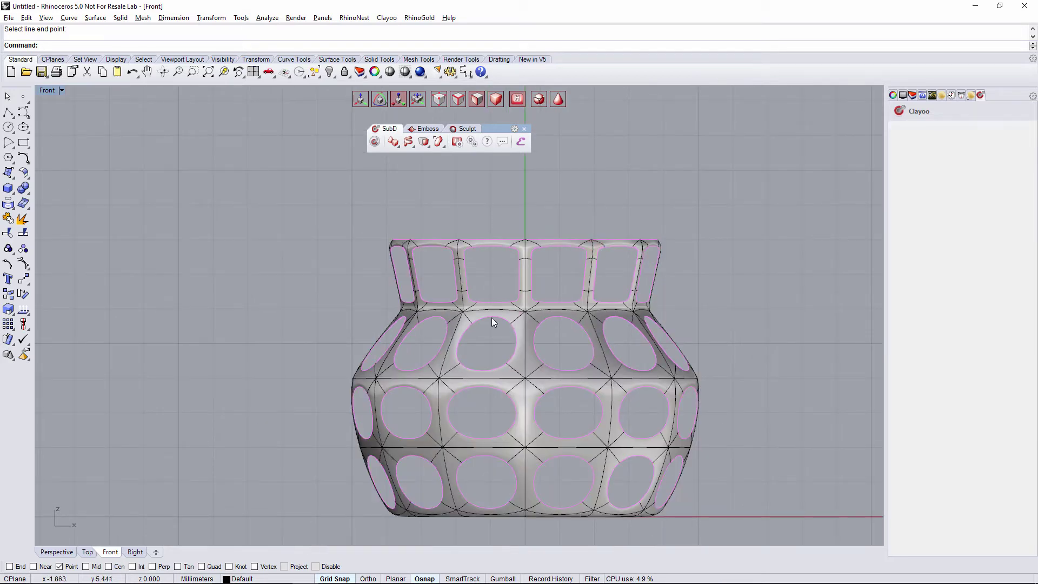
Select the whole vase in the Perspective view and preview a Regular-mode Shell with a distance of about -0.25.
click(54, 552)
scroll(604, 288, down, 2)
right_drag(601, 284, 588, 269)
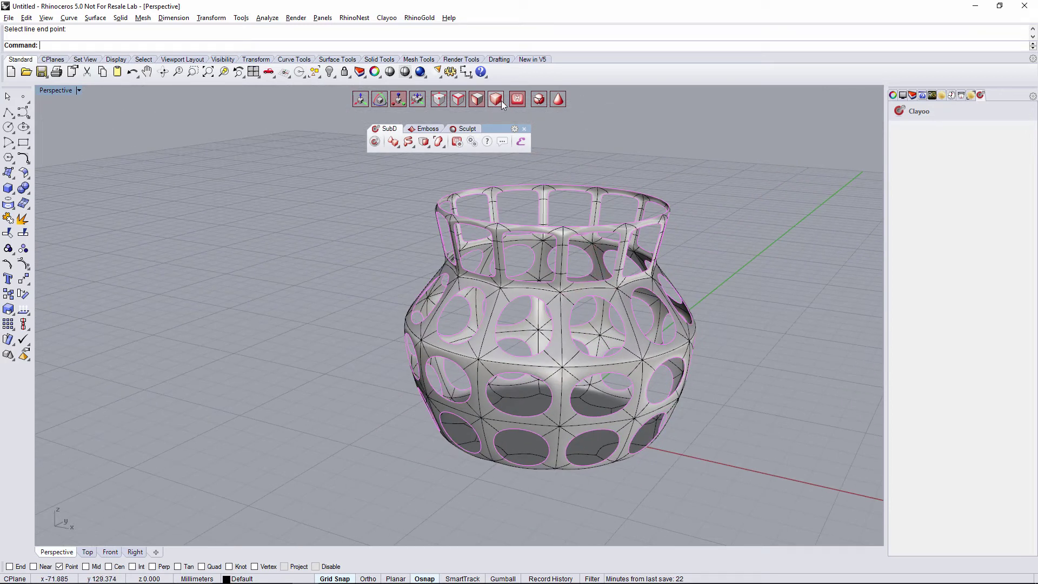
click(548, 306)
right_drag(562, 299, 584, 329)
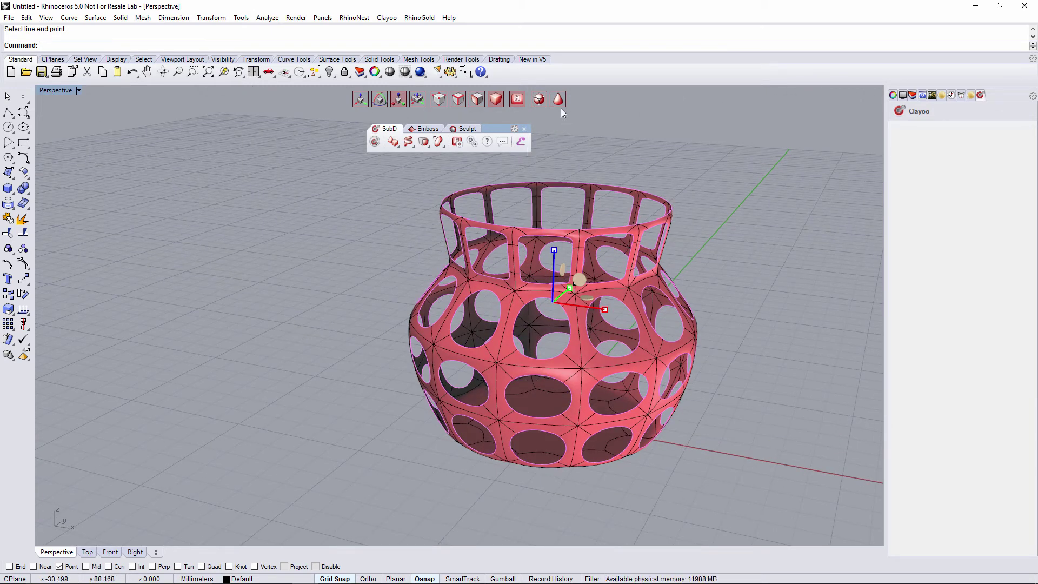
click(426, 147)
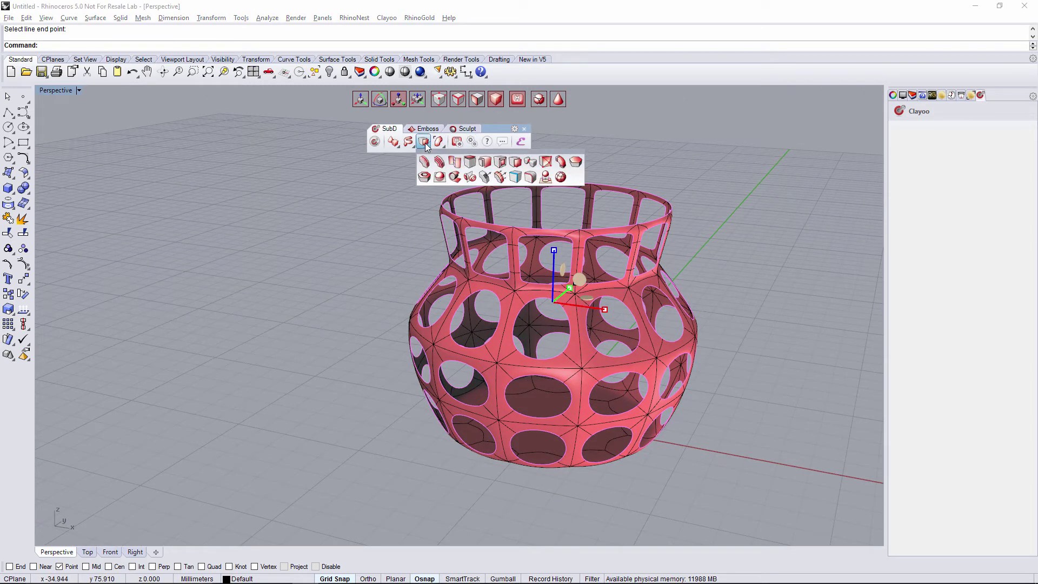
click(424, 177)
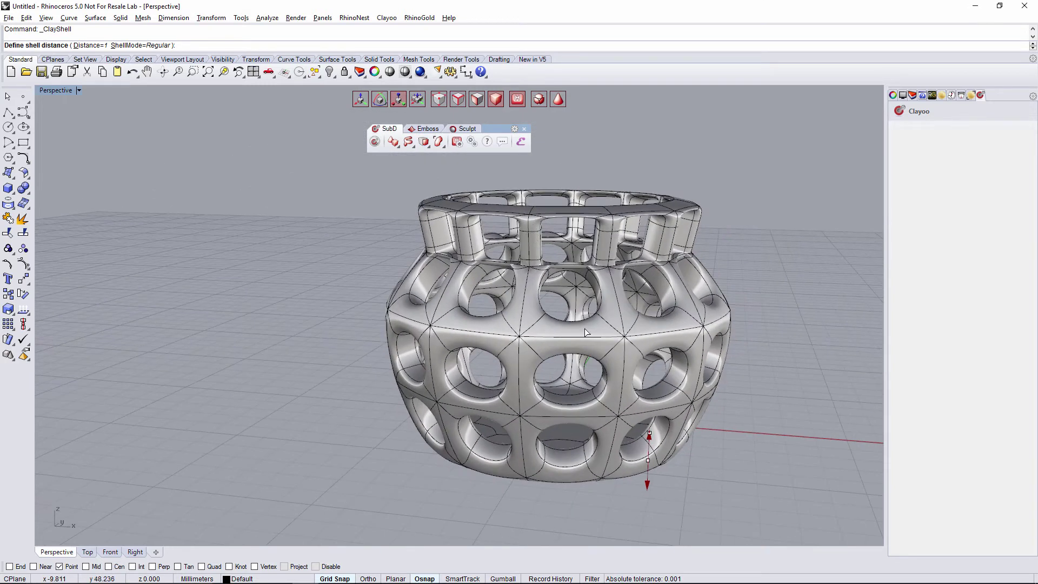
click(653, 472)
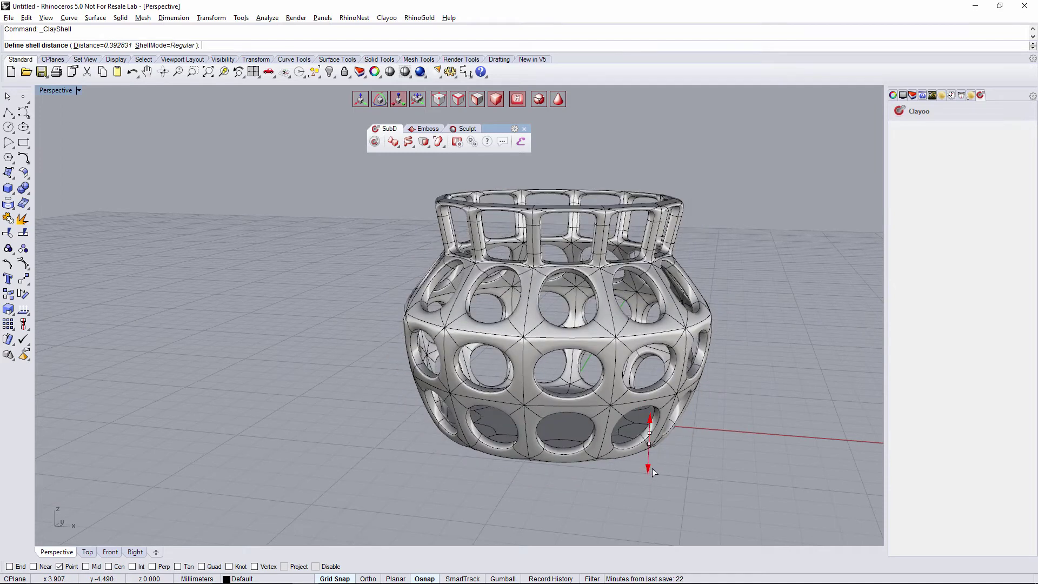
drag(654, 449, 654, 448)
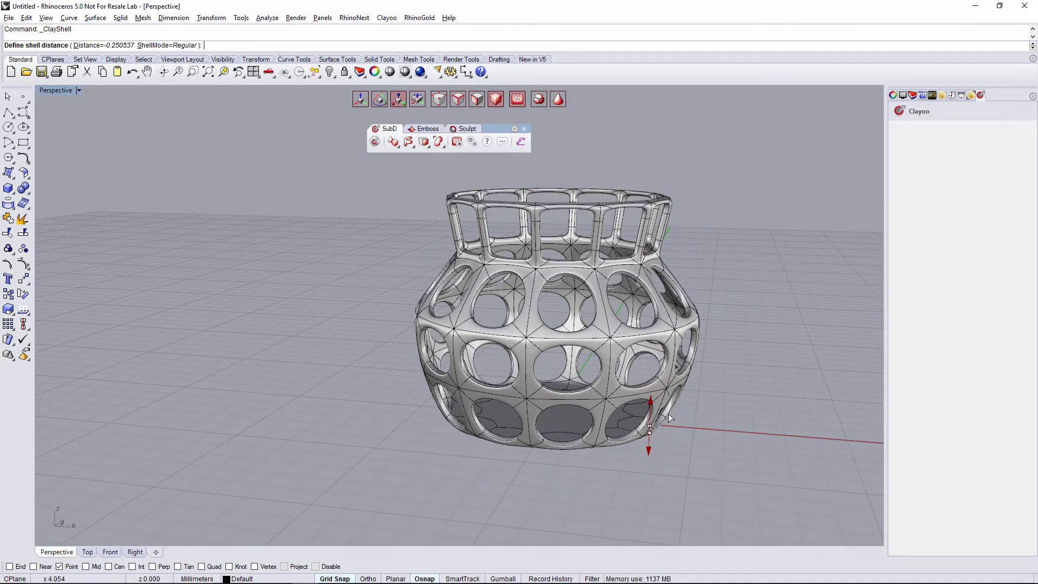
Adjust the shell distance to about -0.39 and apply the shell to the vase.
right_drag(668, 414, 678, 427)
drag(647, 439, 648, 437)
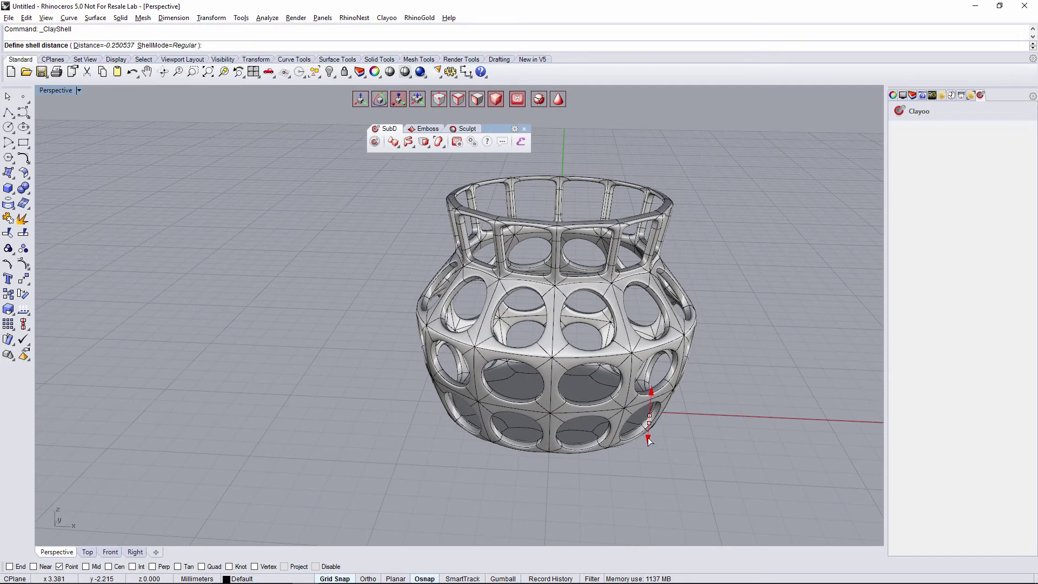
right_drag(647, 437, 729, 432)
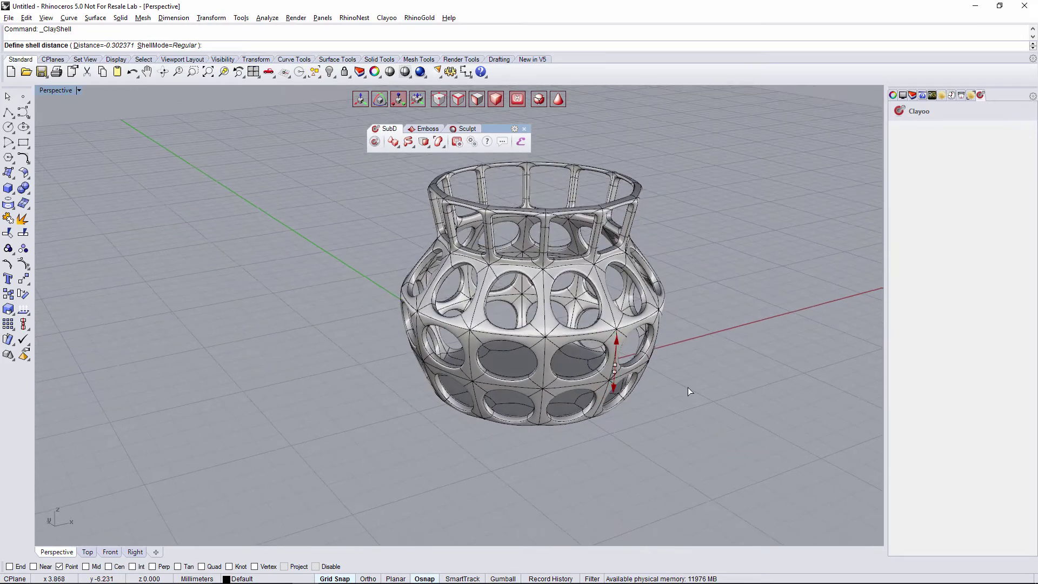
scroll(608, 263, up, 5)
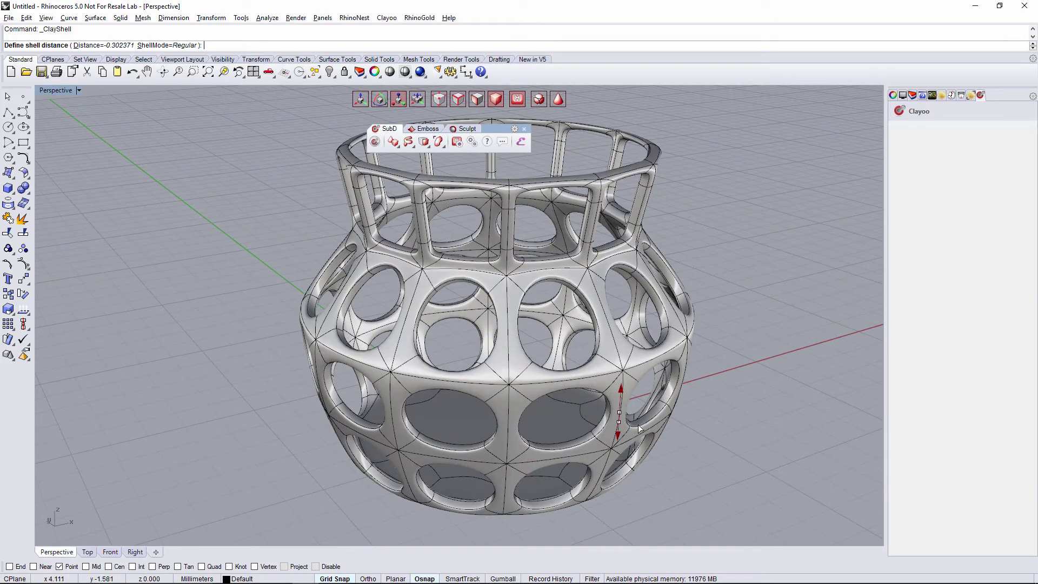
drag(620, 393, 621, 391)
right_drag(634, 399, 481, 416)
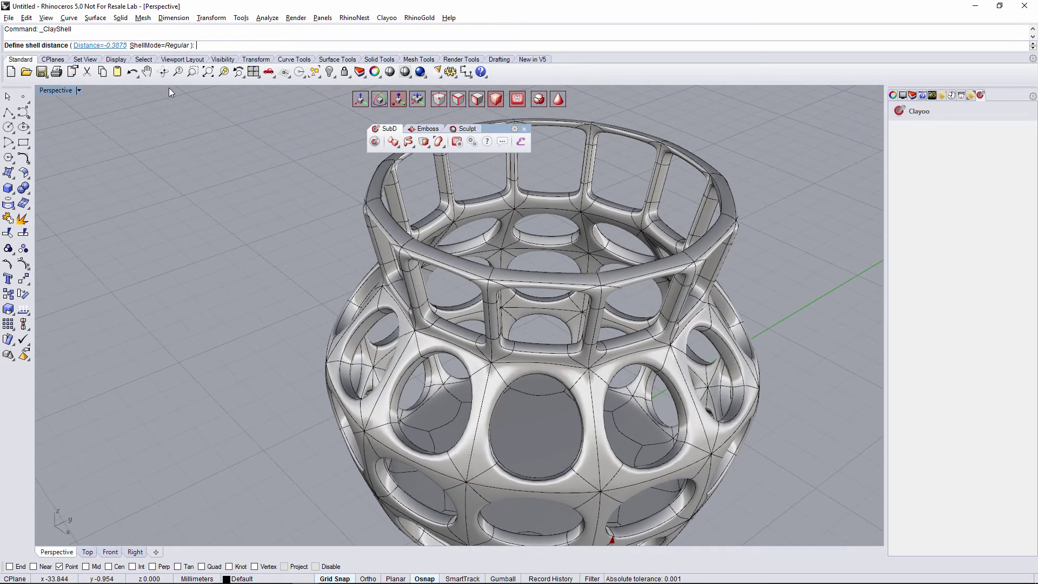
right_drag(552, 350, 603, 317)
scroll(602, 317, down, 2)
key(End)
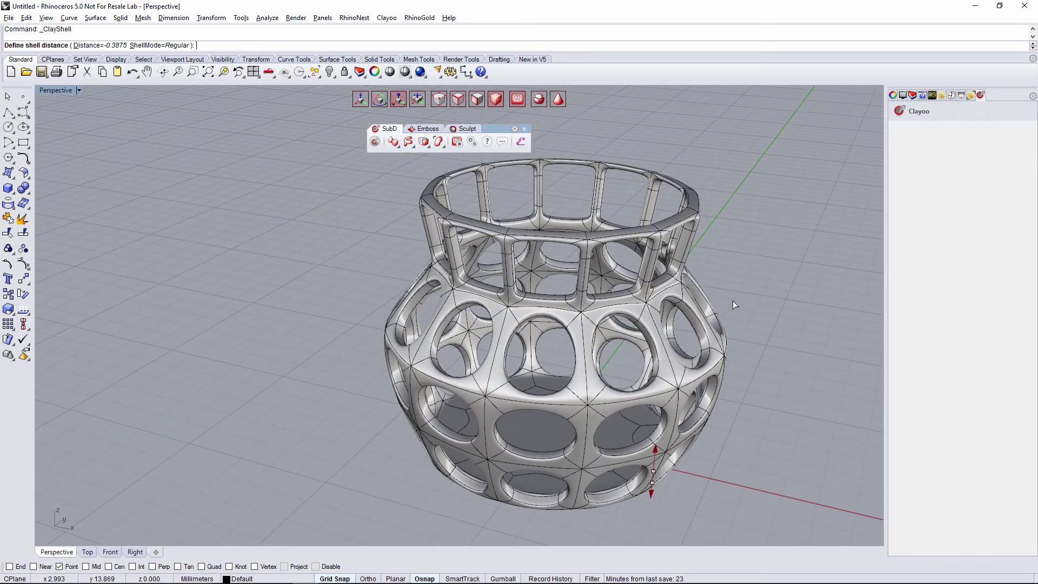
key(Return)
Show the shelled vase as its faceted control cage and select the full loop of top faces around the rim.
scroll(732, 302, down, 2)
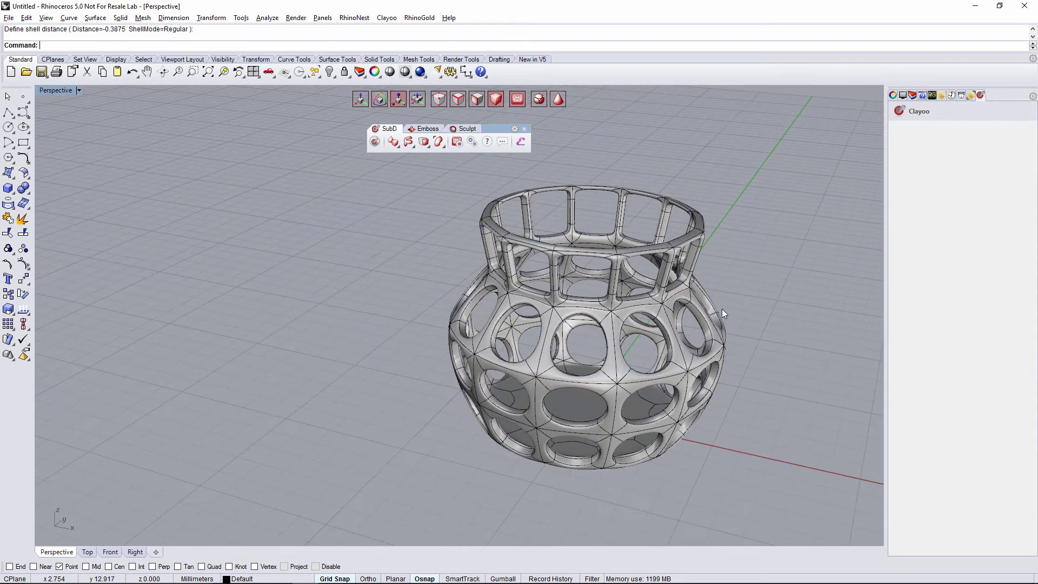
click(713, 316)
right_drag(703, 320, 579, 357)
shift+right_drag(546, 256, 524, 298)
scroll(523, 299, up, 4)
click(446, 287)
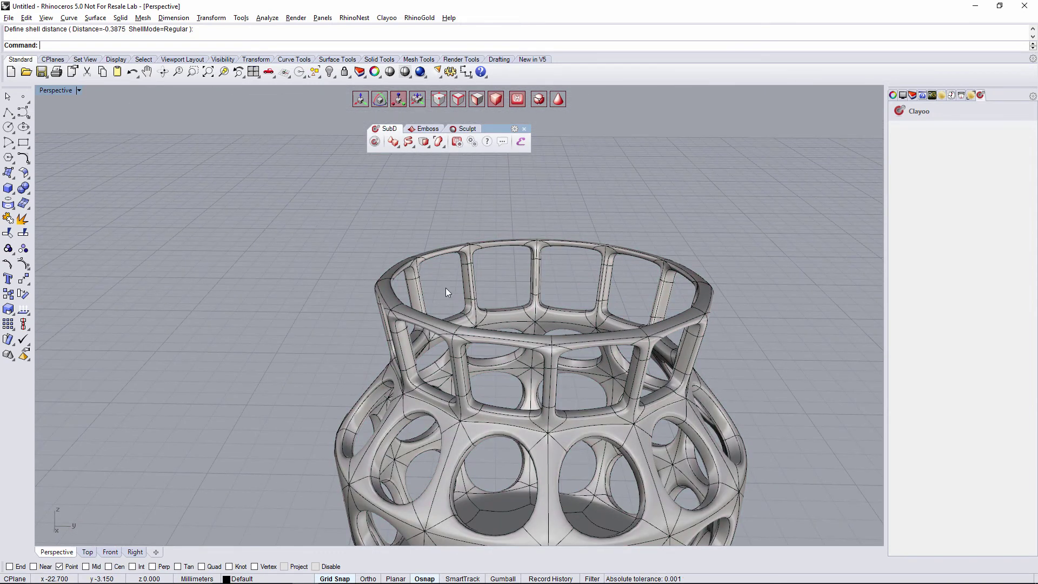
click(560, 98)
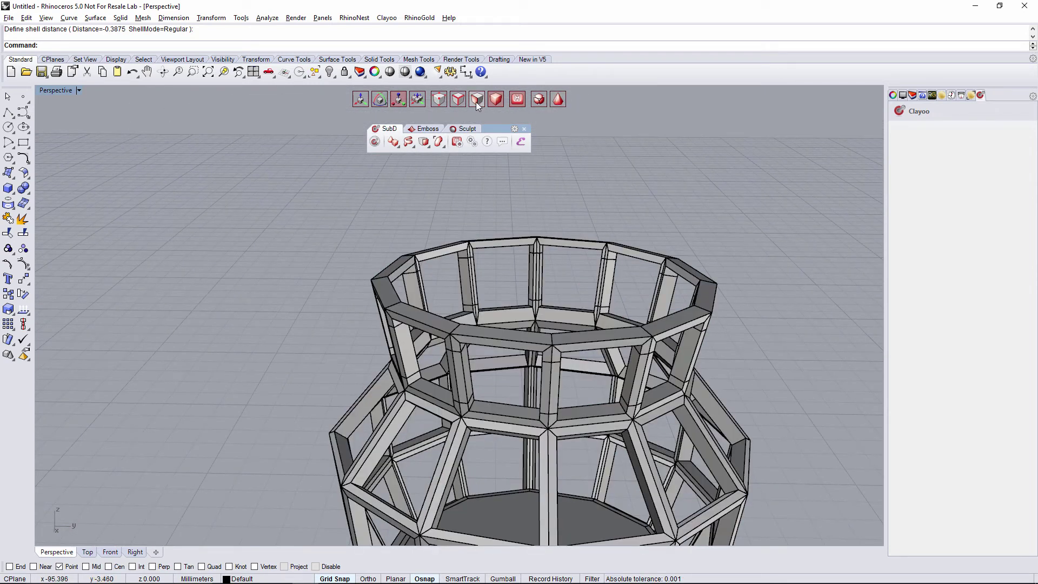
click(444, 323)
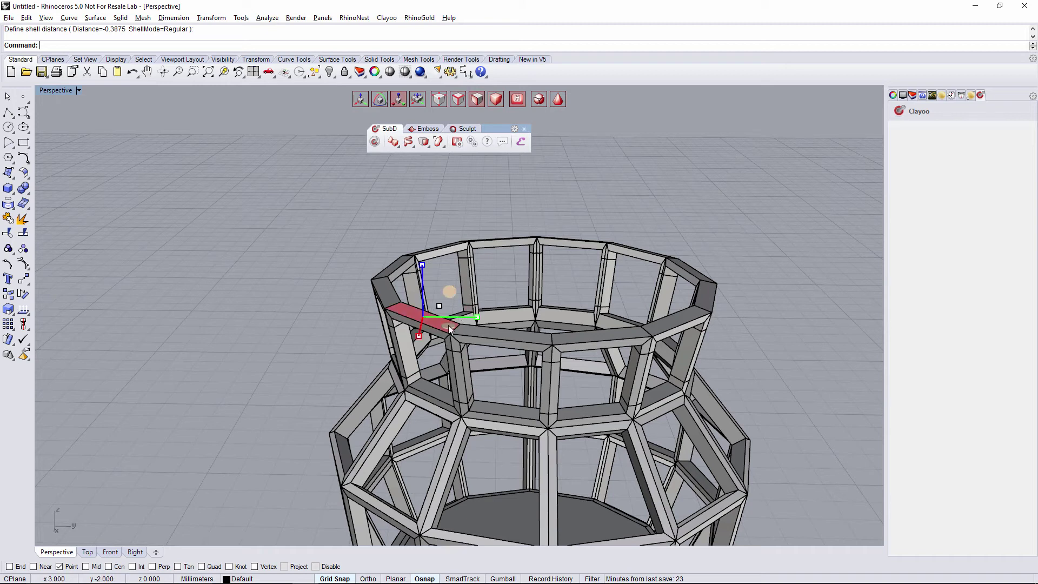
double_click(500, 334)
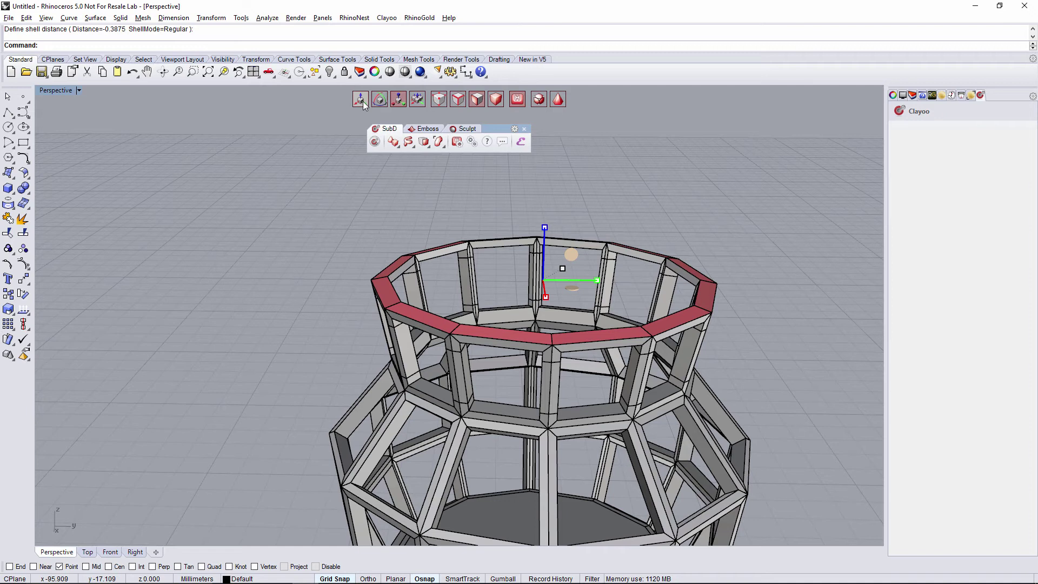
Extrude the selected rim faces slightly straight up along the vertical axis, and show the vase's smooth surface.
right_drag(561, 259, 540, 252)
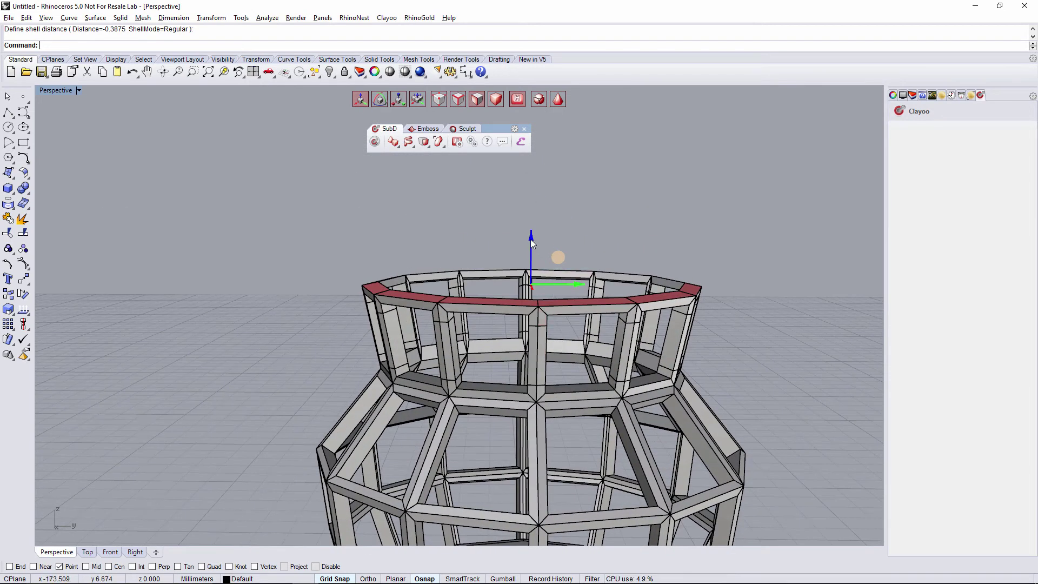
drag(531, 239, 530, 229)
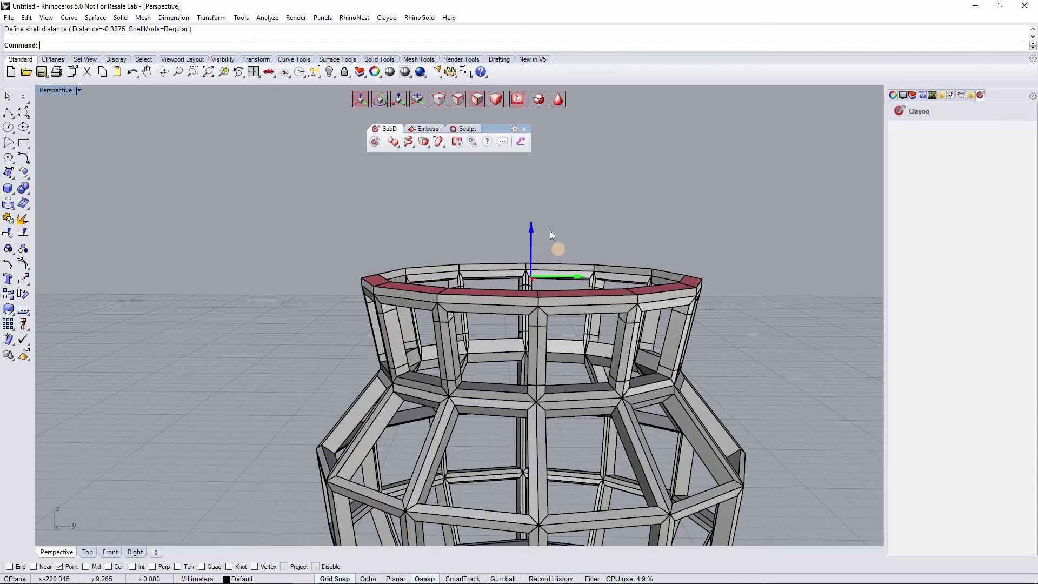
click(572, 228)
scroll(575, 227, down, 4)
right_drag(575, 227, 572, 243)
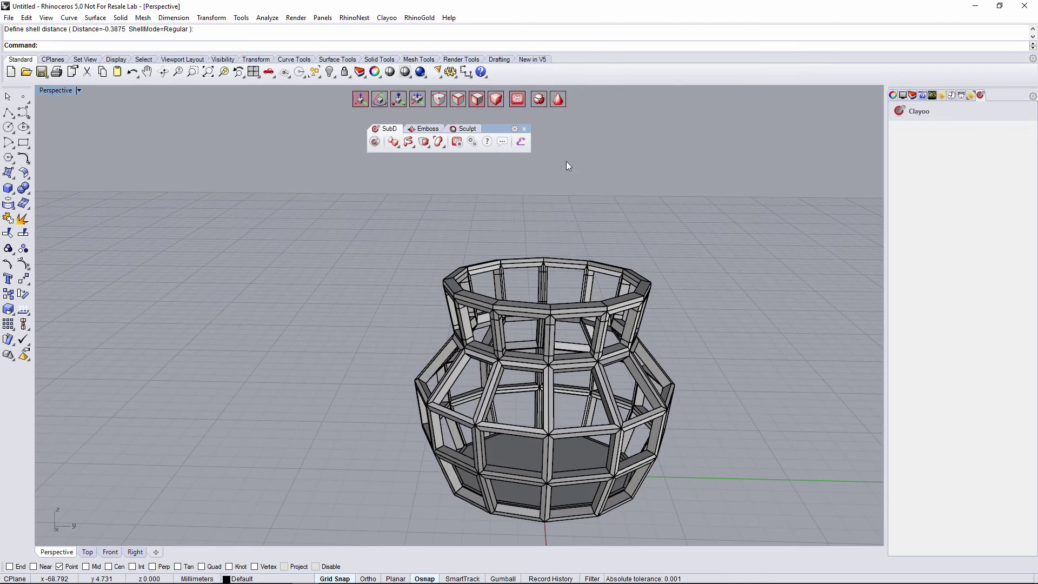
click(559, 101)
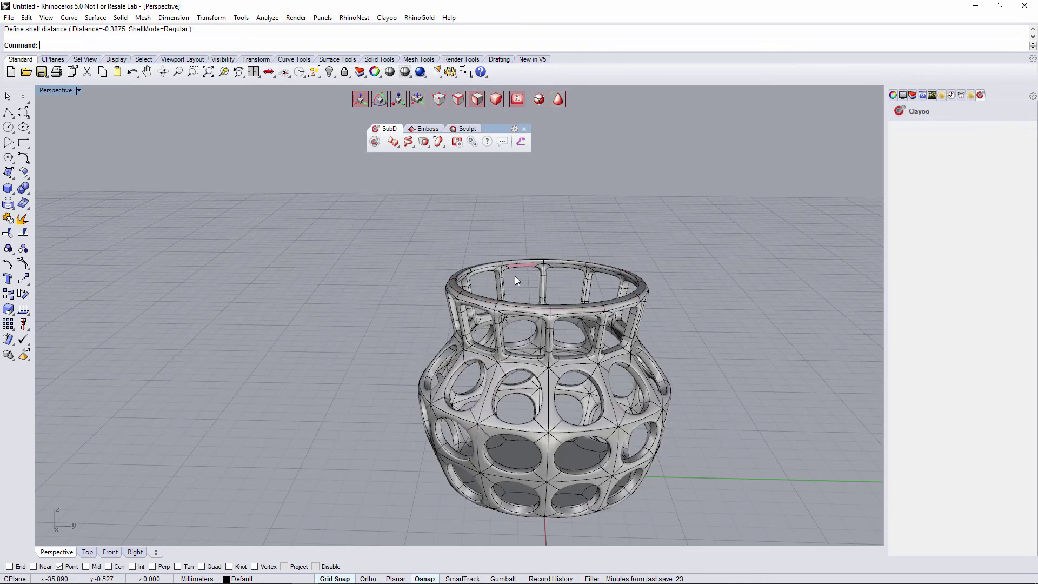
Examine the finished vase from several angles, comparing its smooth surface with the faceted control cage.
right_drag(600, 350, 568, 366)
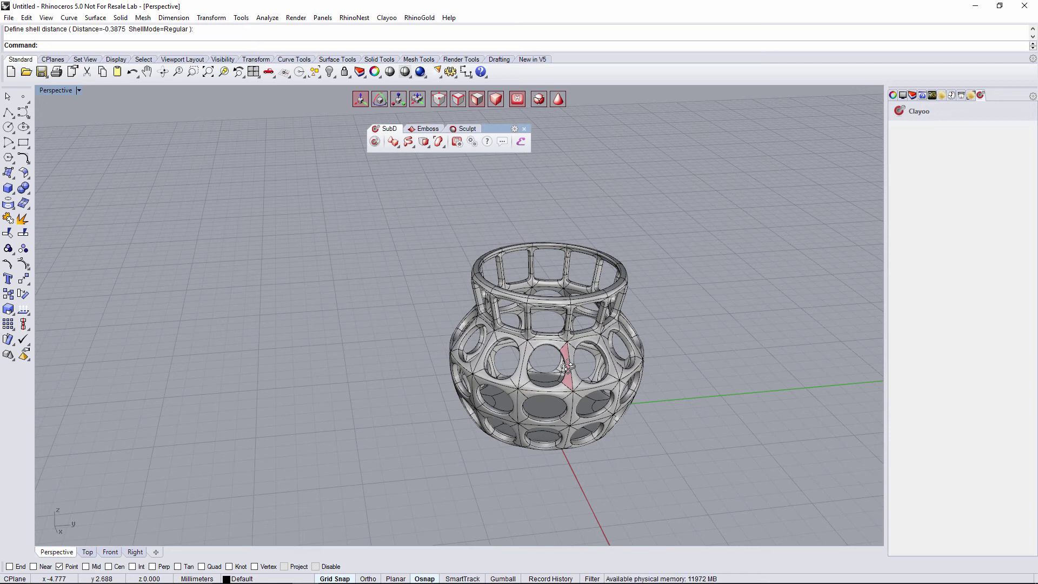
right_drag(569, 367, 559, 296)
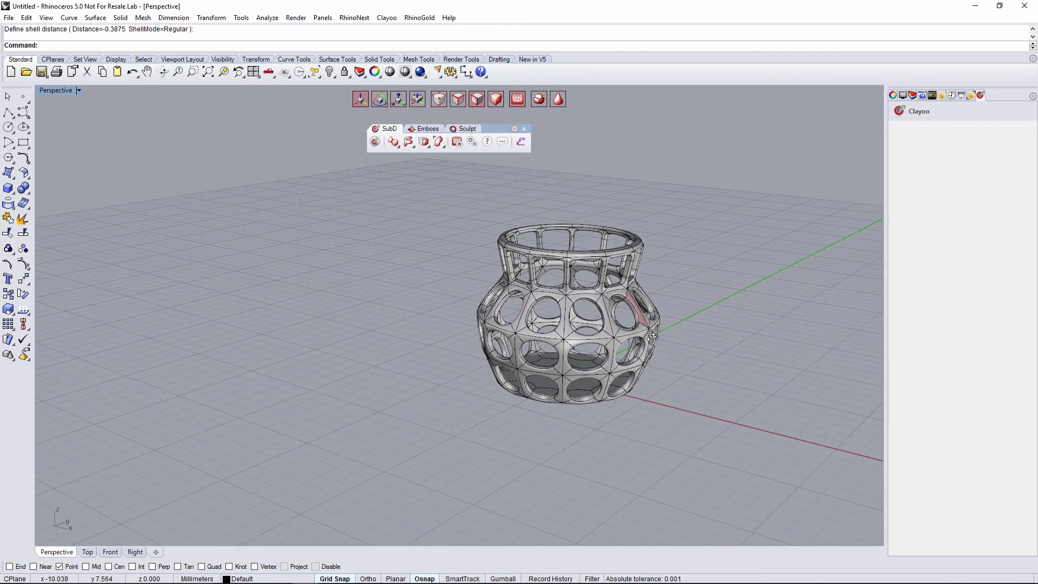
scroll(570, 325, up, 3)
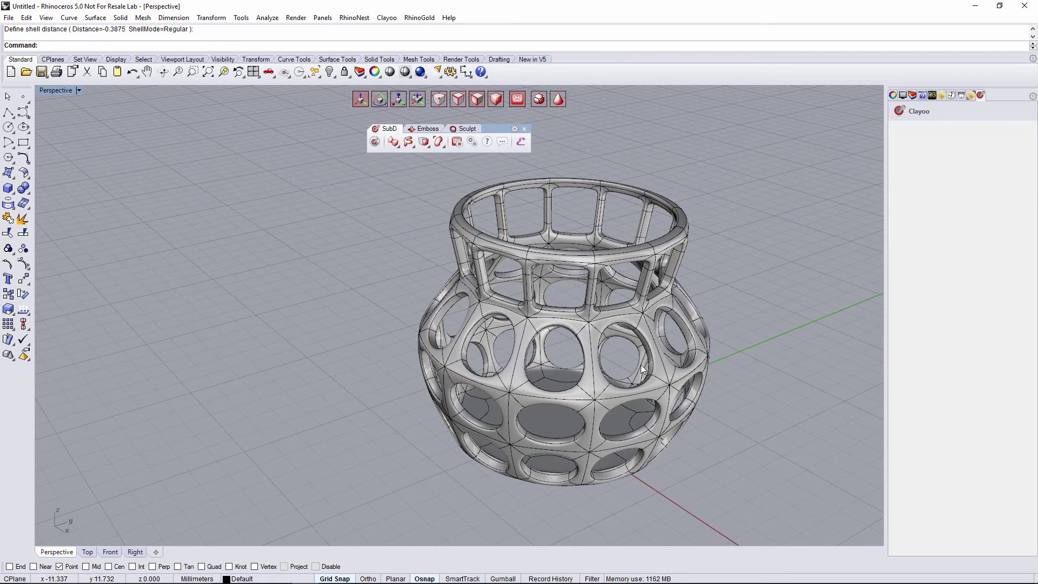
click(558, 100)
right_drag(593, 210, 644, 217)
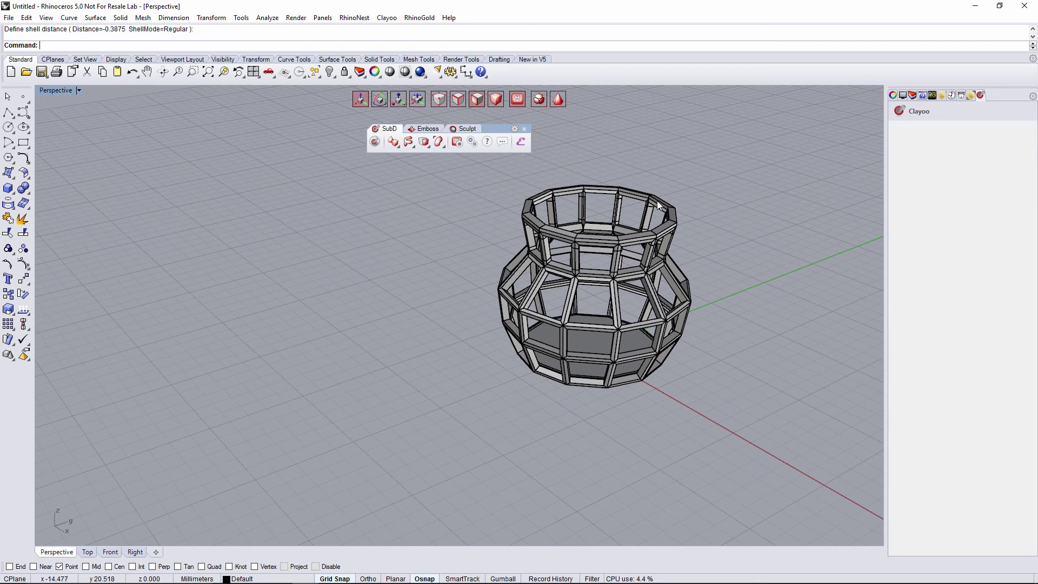
click(561, 103)
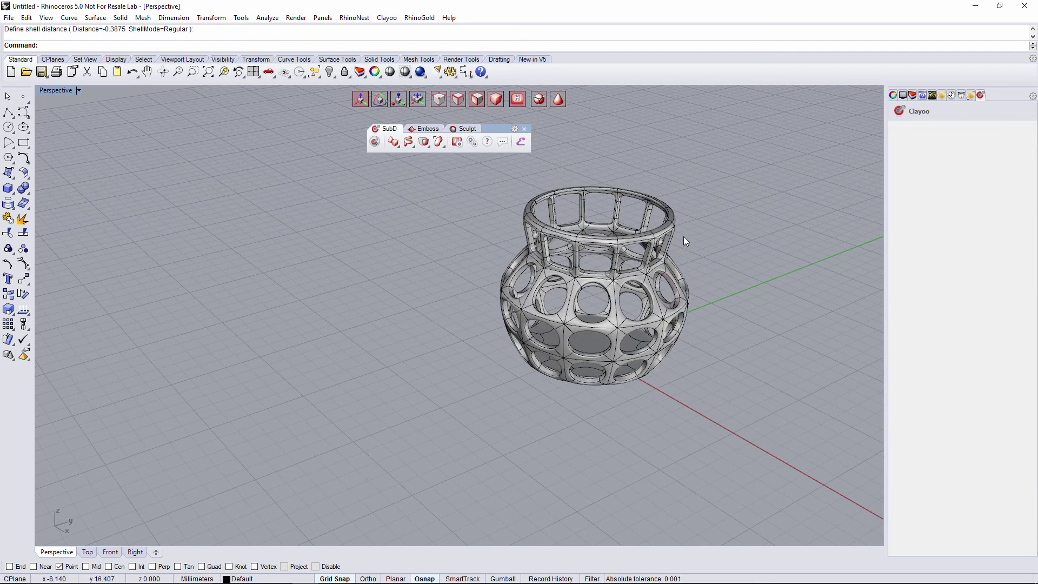
scroll(676, 263, up, 5)
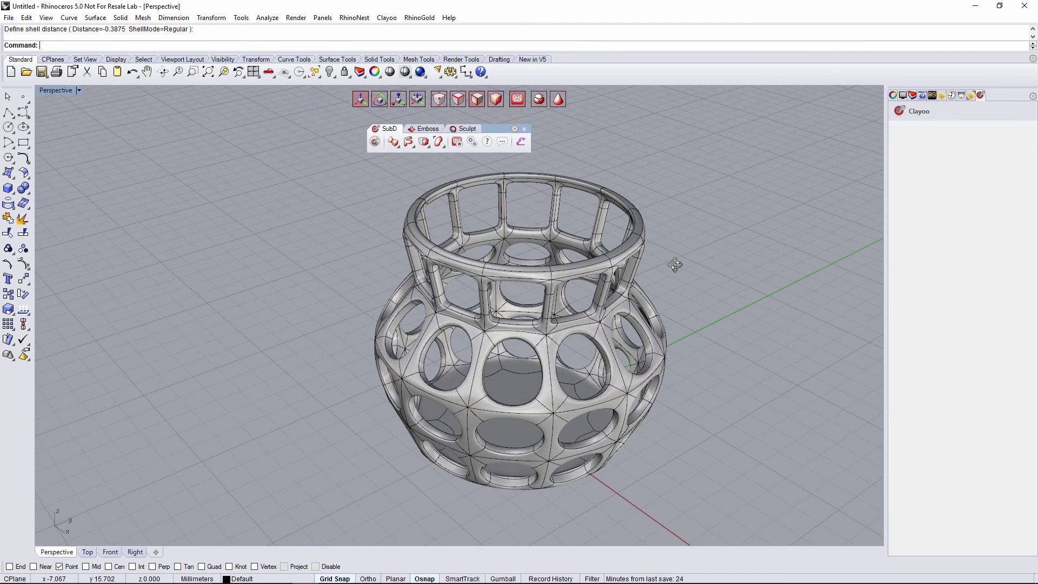
scroll(675, 265, down, 3)
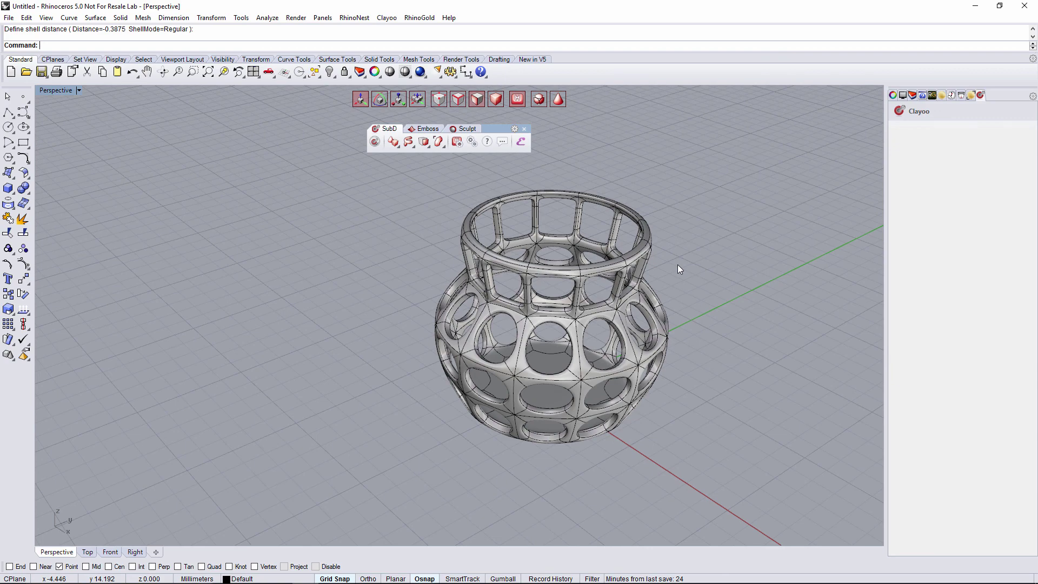